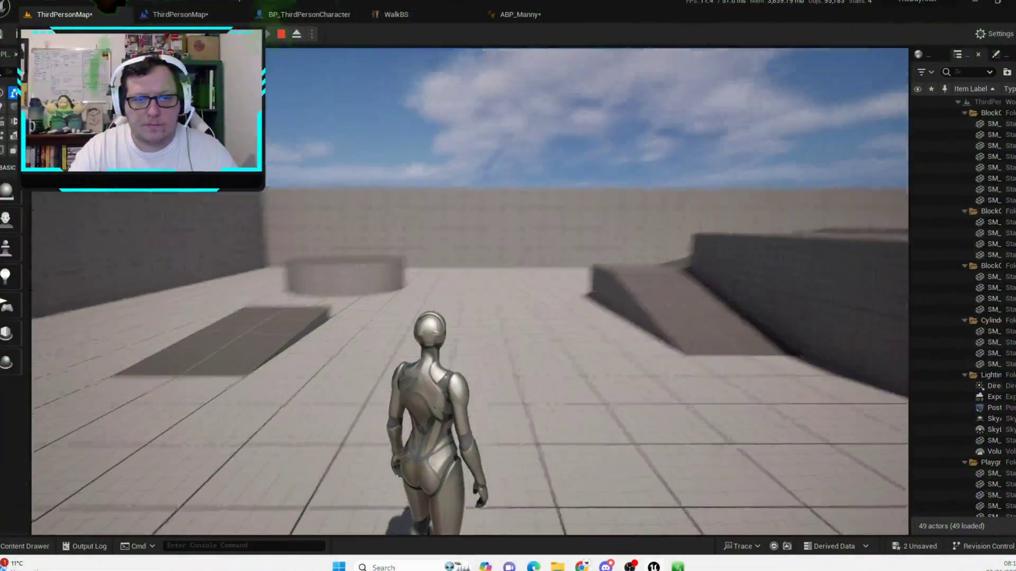
# Playtest the character's running and jumping across the level floor and up the ramp beside the large block.
pyautogui.press('w')
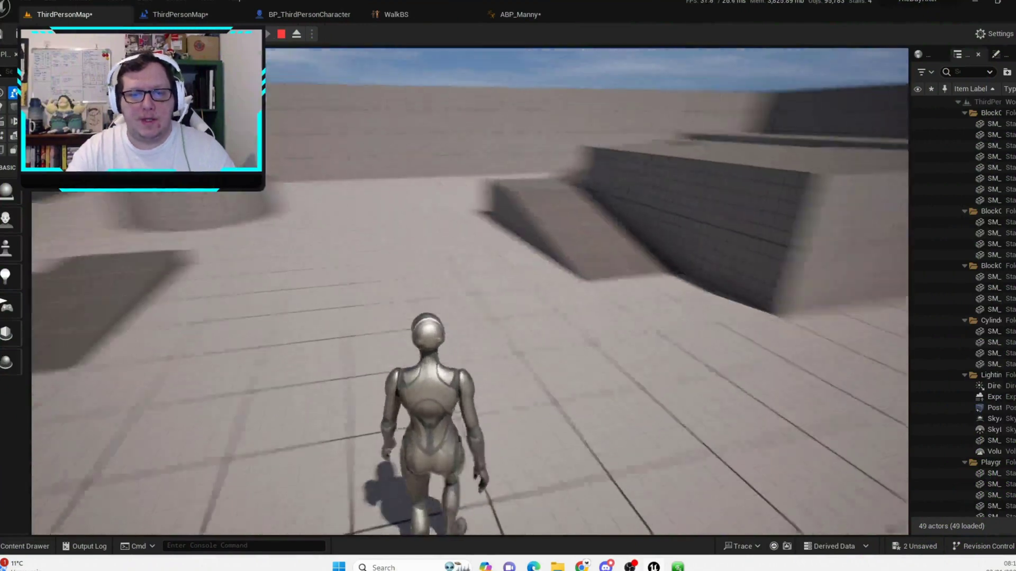
pyautogui.moveTo(470, 291)
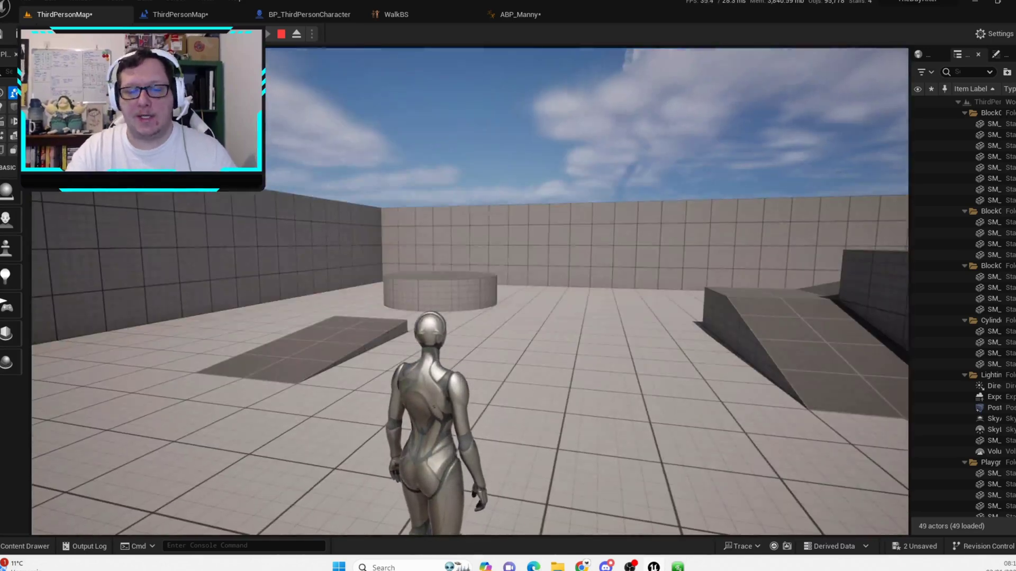
pyautogui.press('w')
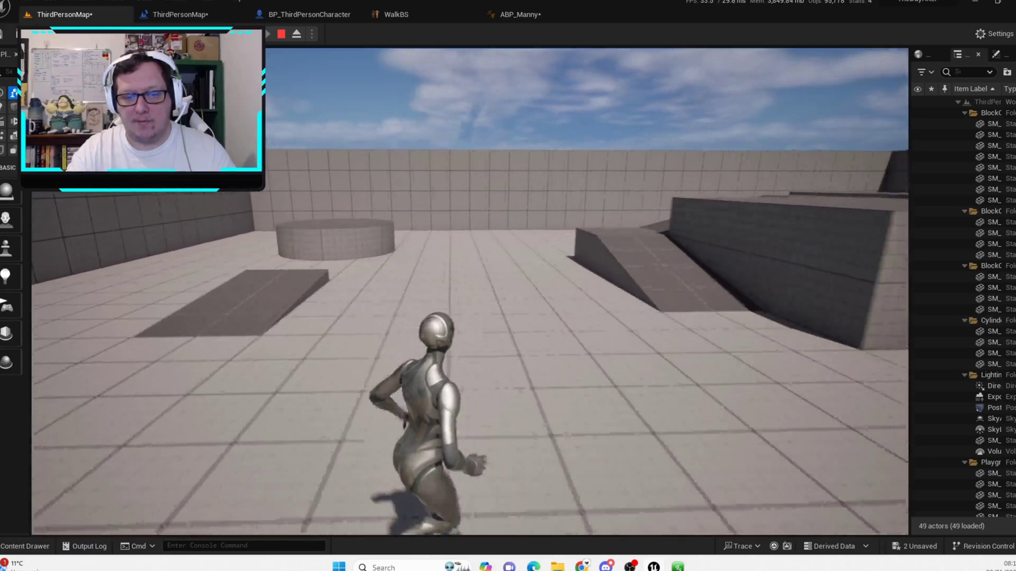
pyautogui.press('w')
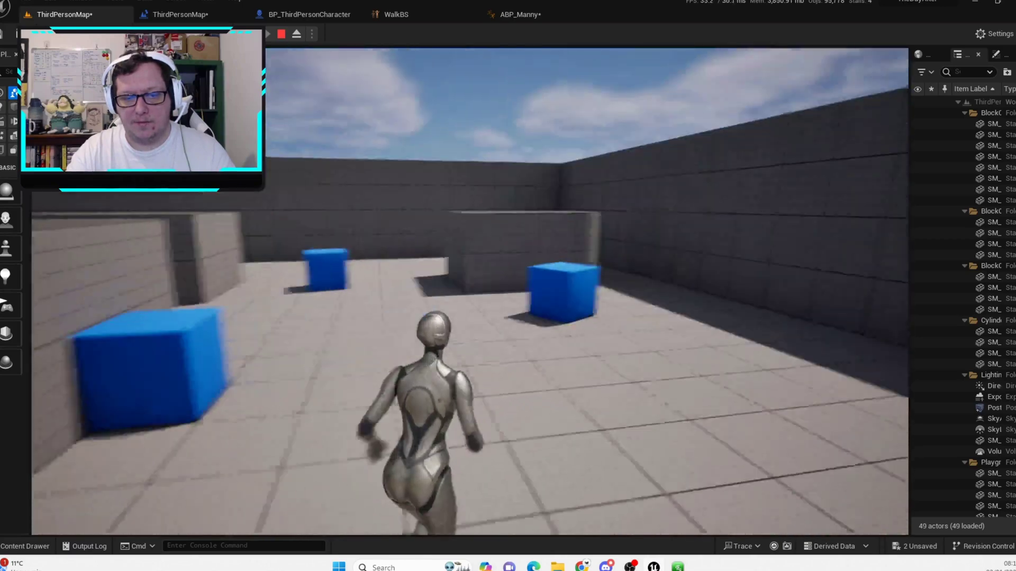
pyautogui.press('w')
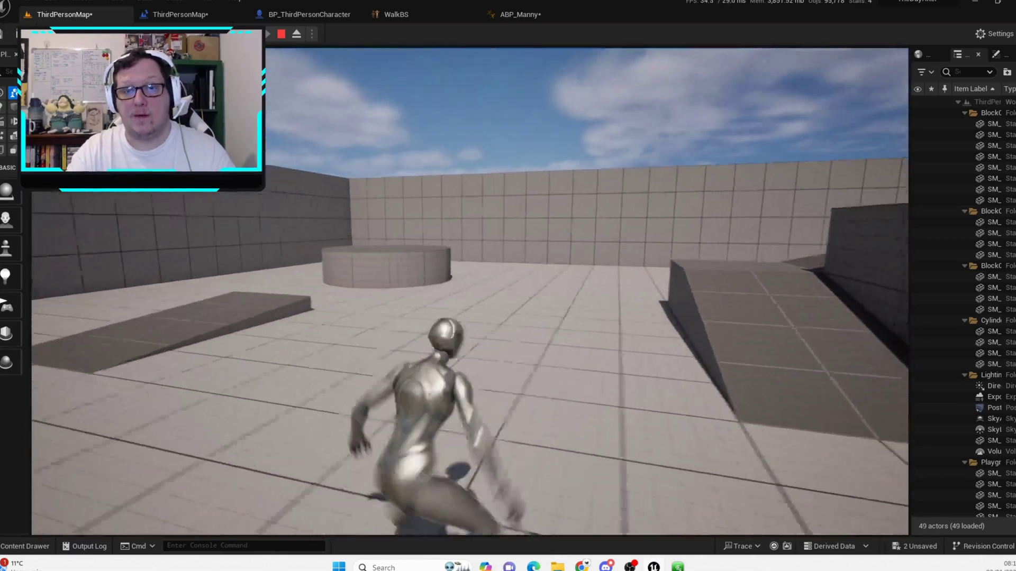
pyautogui.press('w')
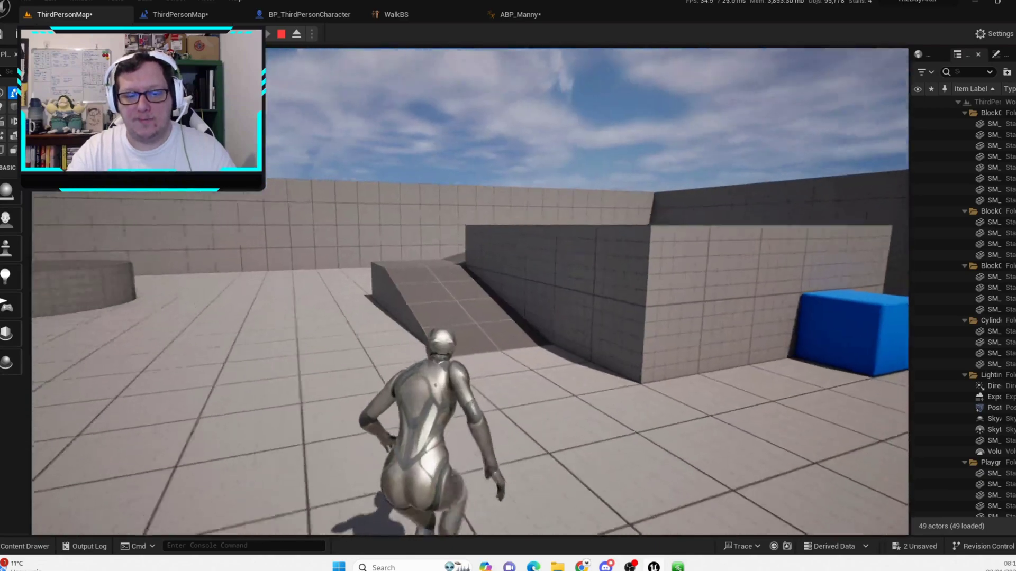
pyautogui.press('w')
pyautogui.press('space')
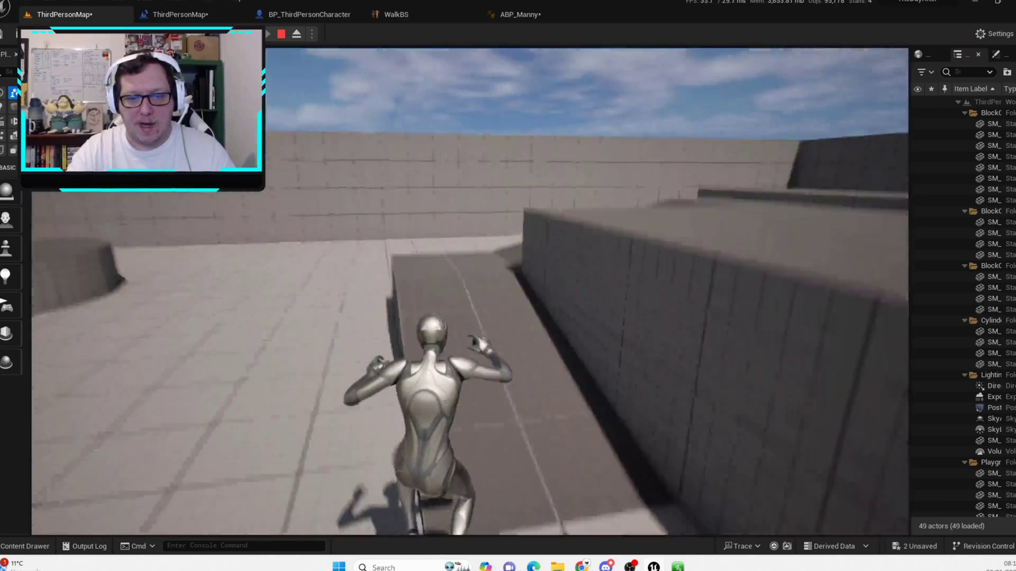
pyautogui.press('w')
pyautogui.press('w')
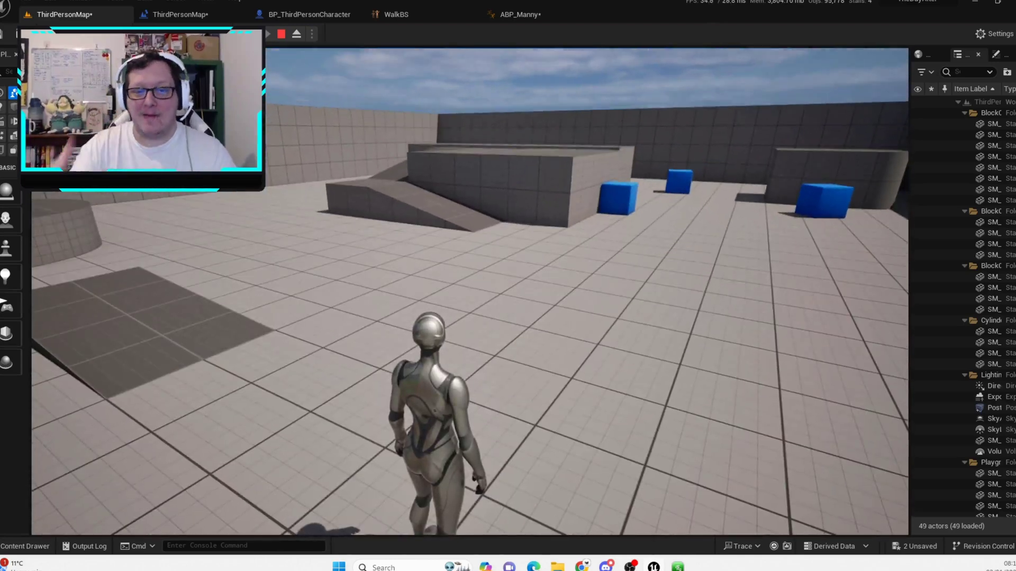
# Test running in different directions on the open floor and jumping from the raised block in the play session.
pyautogui.press('a')
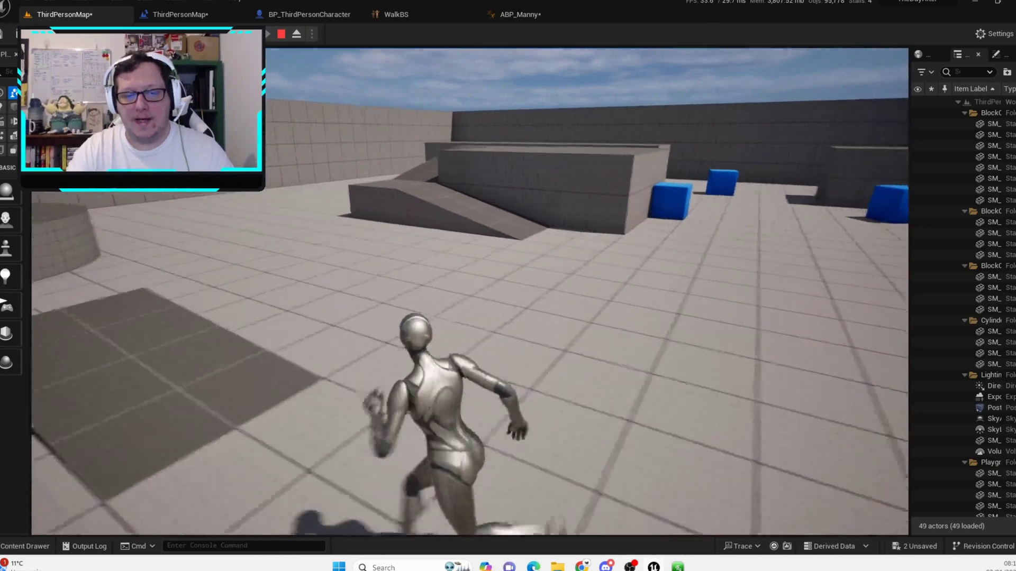
pyautogui.press('w')
pyautogui.press('a')
pyautogui.press('w')
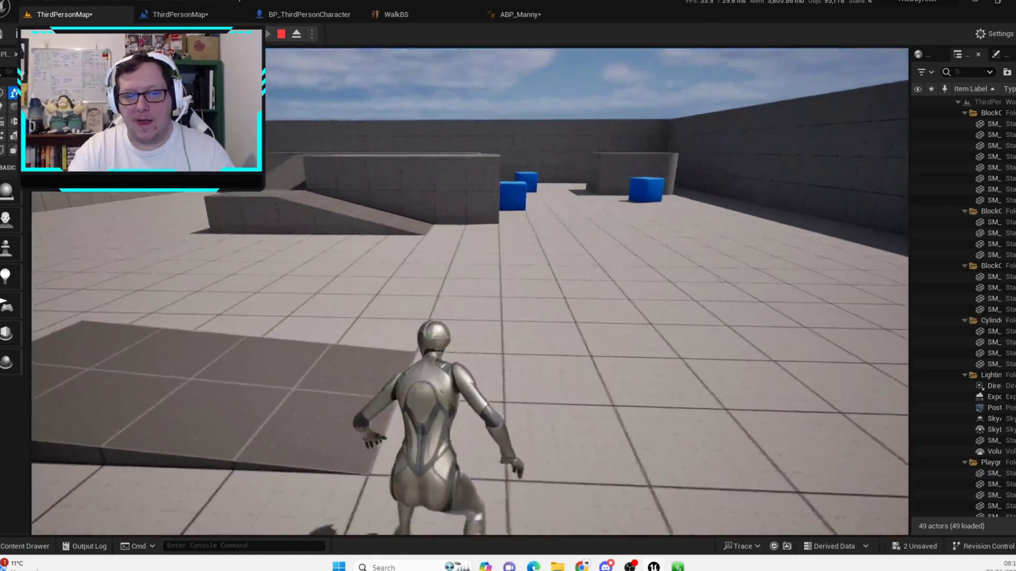
pyautogui.press('a')
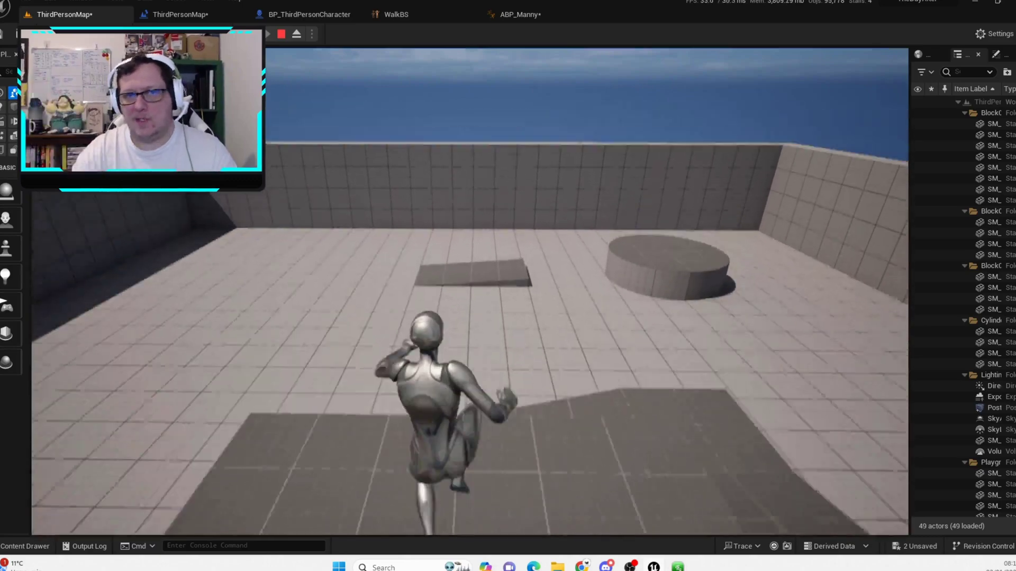
pyautogui.press('w')
pyautogui.press('space')
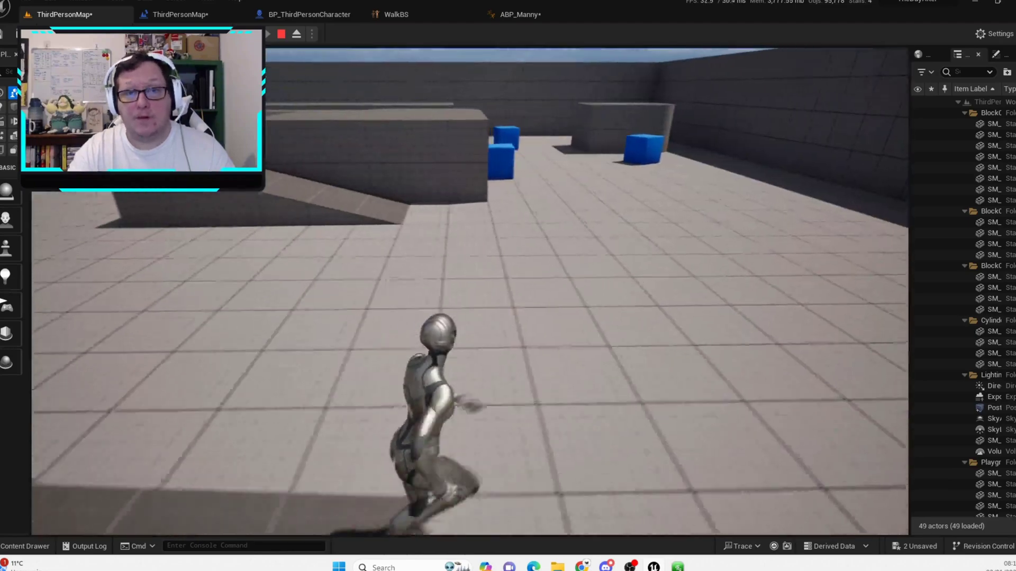
pyautogui.press('w')
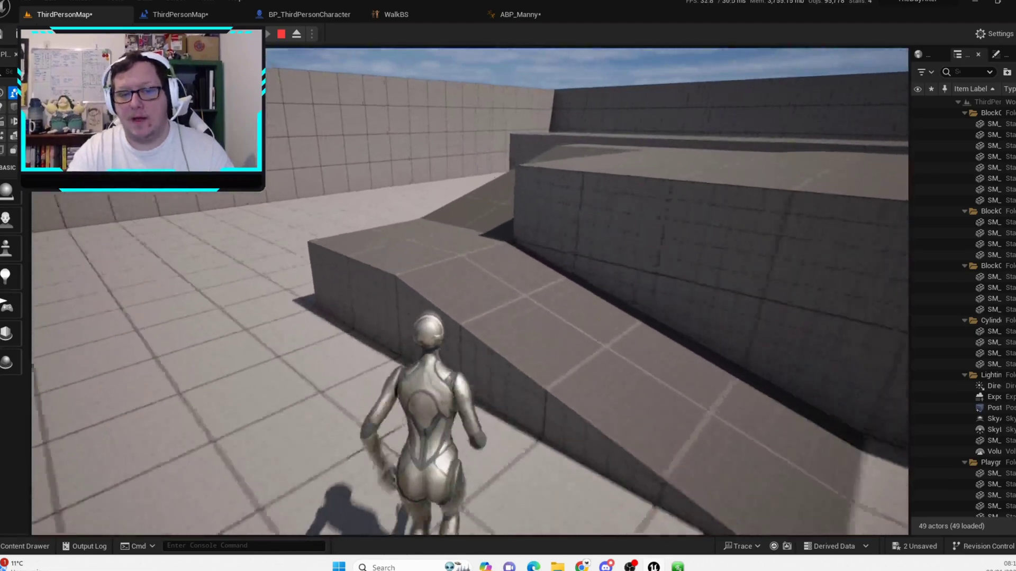
pyautogui.press('w')
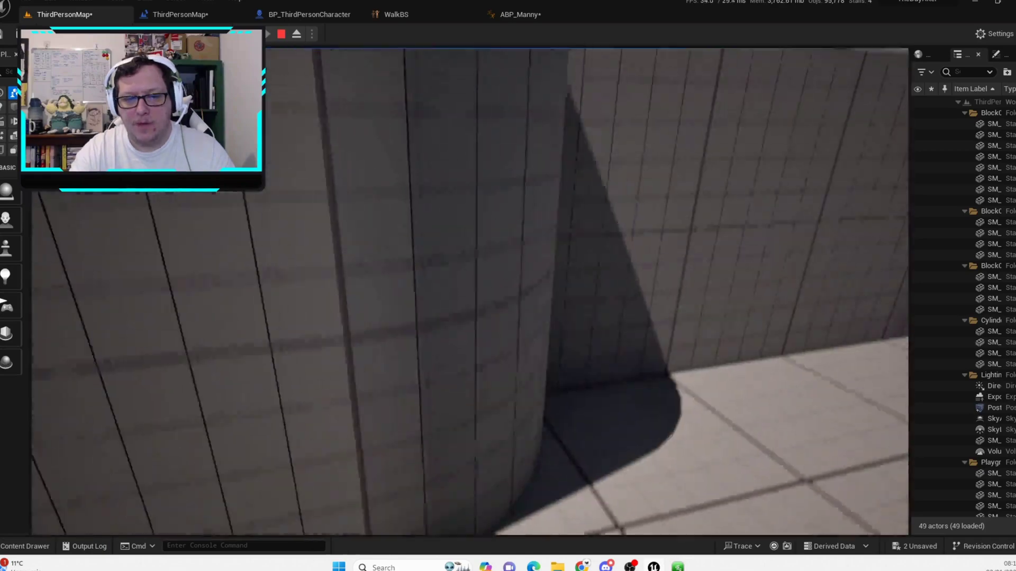
# Test running and jumping around and on top of the raised blocks, and end the play session.
pyautogui.press('w')
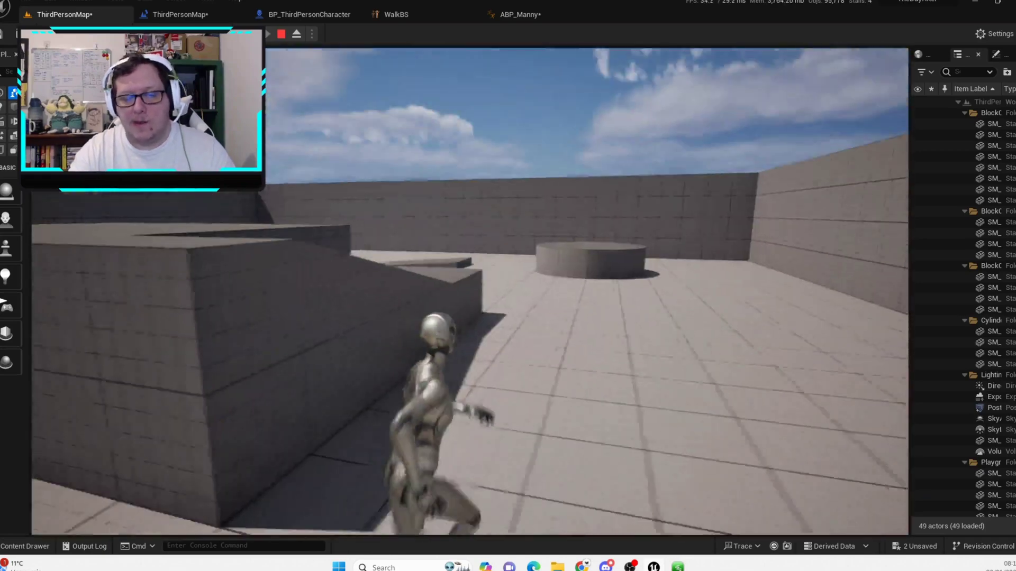
pyautogui.press('space')
pyautogui.press('w')
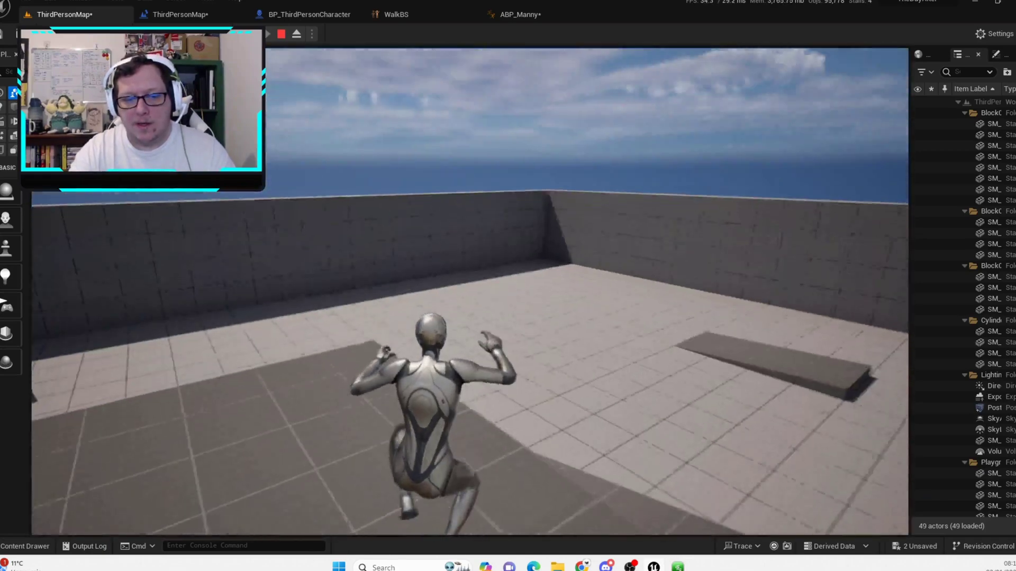
pyautogui.press('w')
pyautogui.press('space')
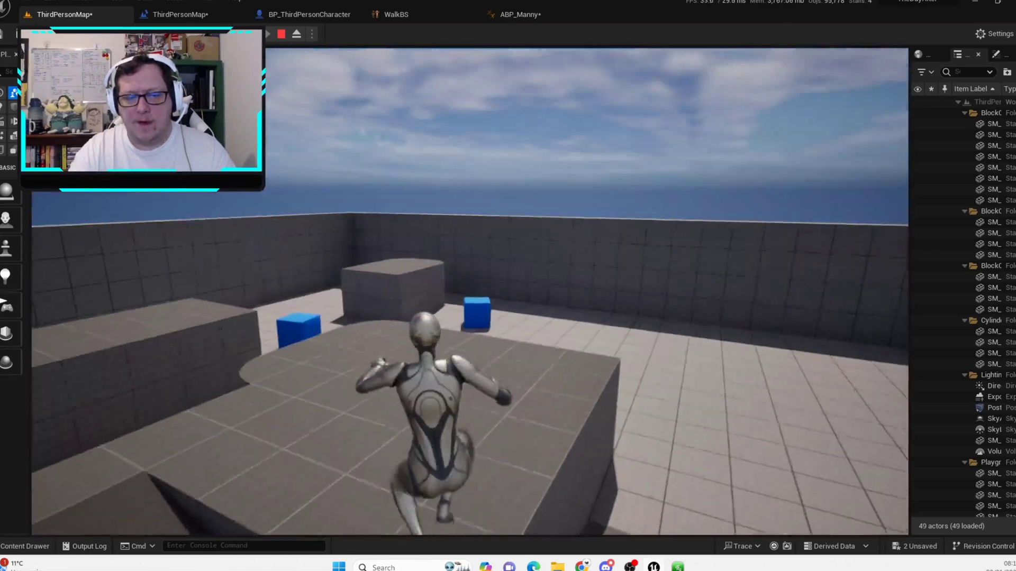
pyautogui.press('w')
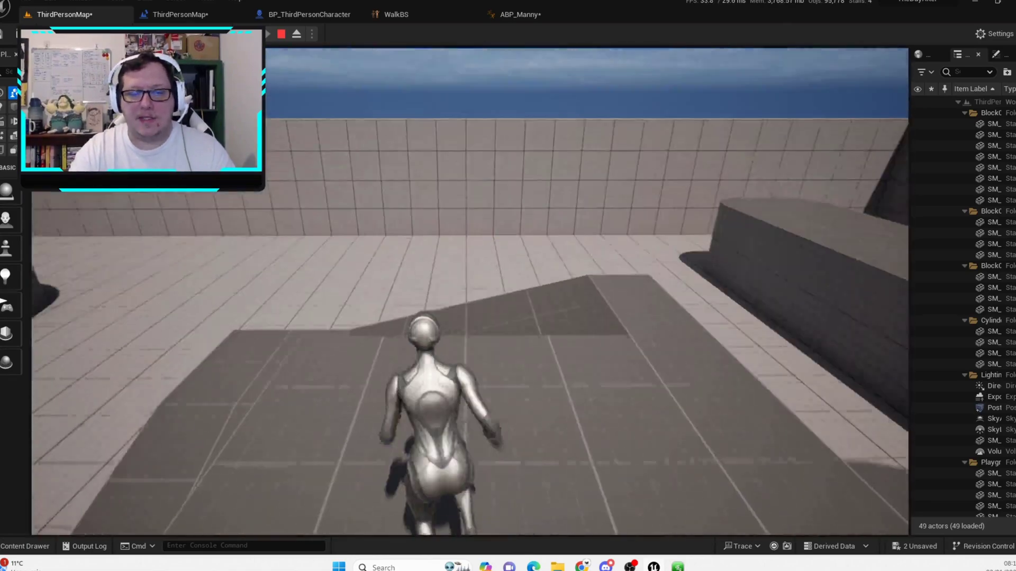
pyautogui.press('w')
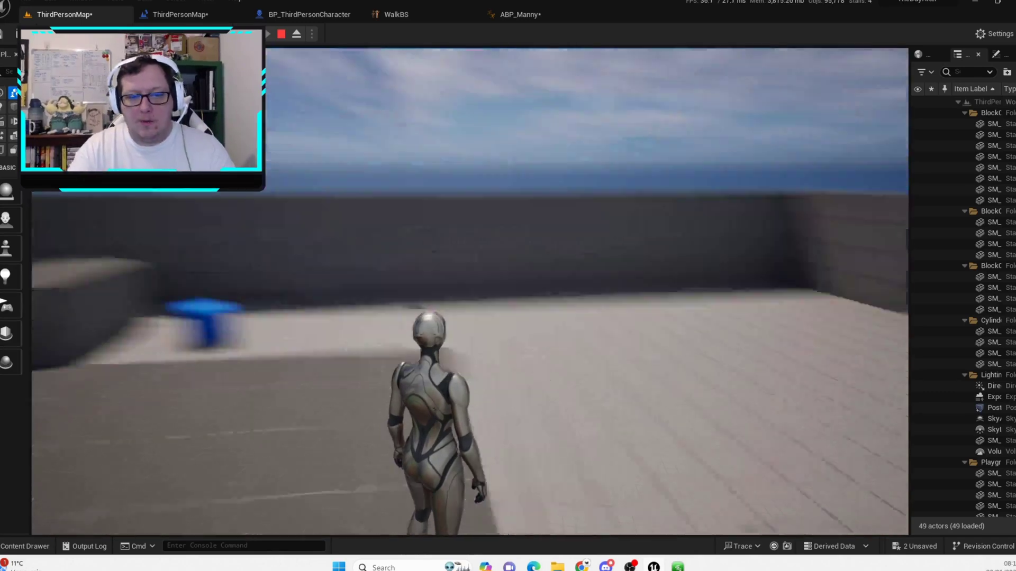
pyautogui.press('w')
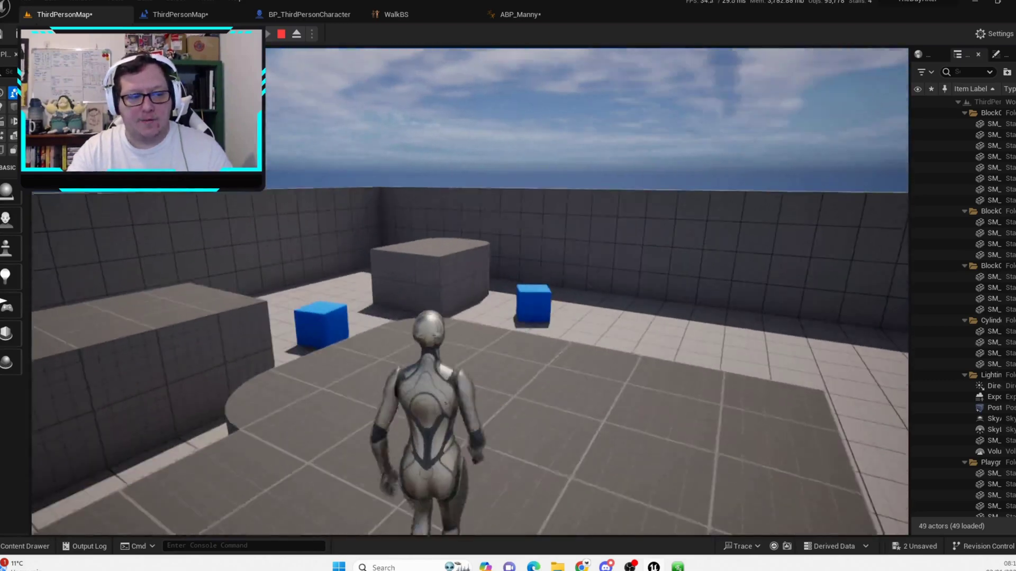
pyautogui.press('w')
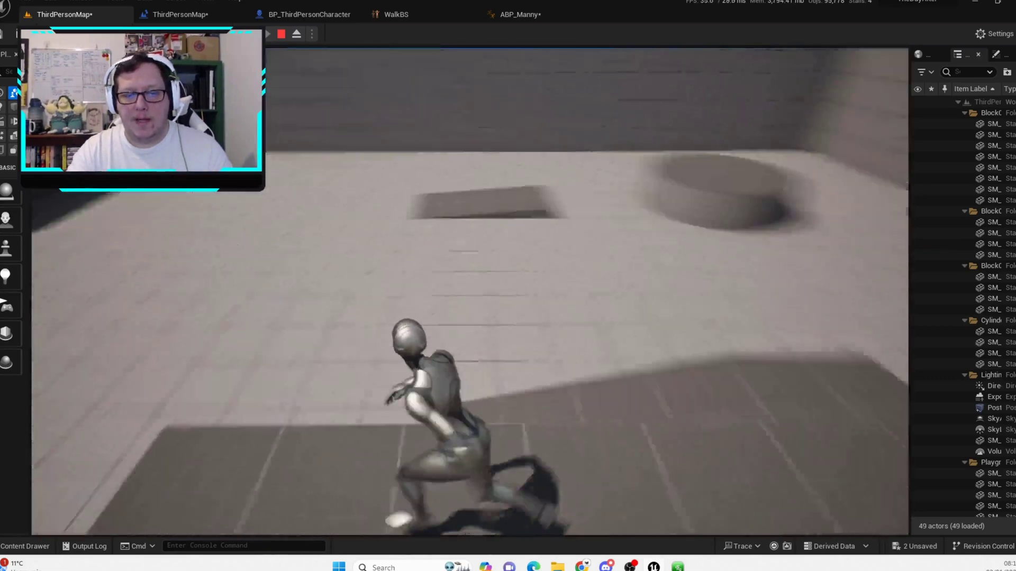
pyautogui.press('Escape')
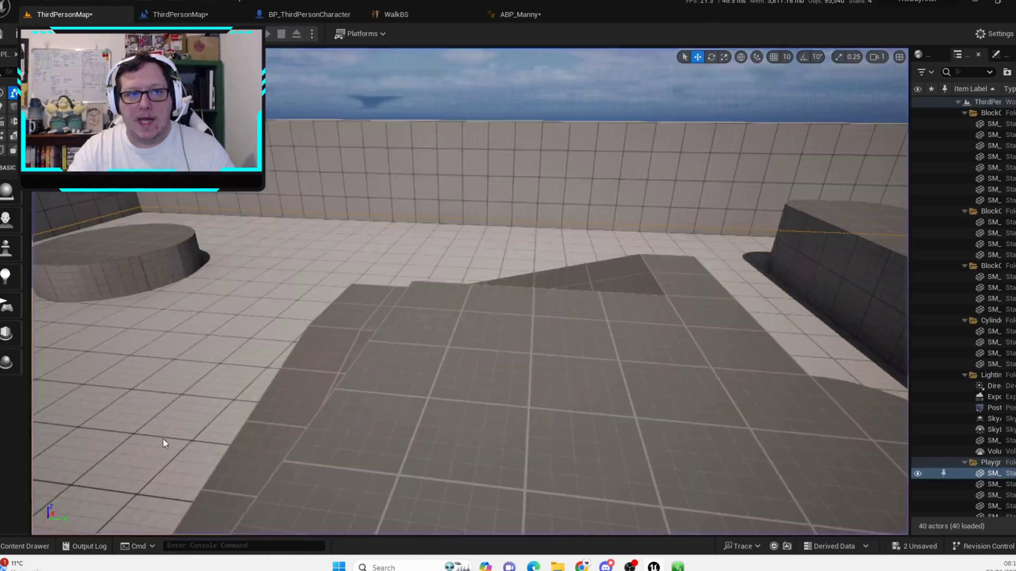
# Open the PlayerHUD widget blueprint from the Widget folder inside Content/ThirdPerson.
pyautogui.click(26, 546)
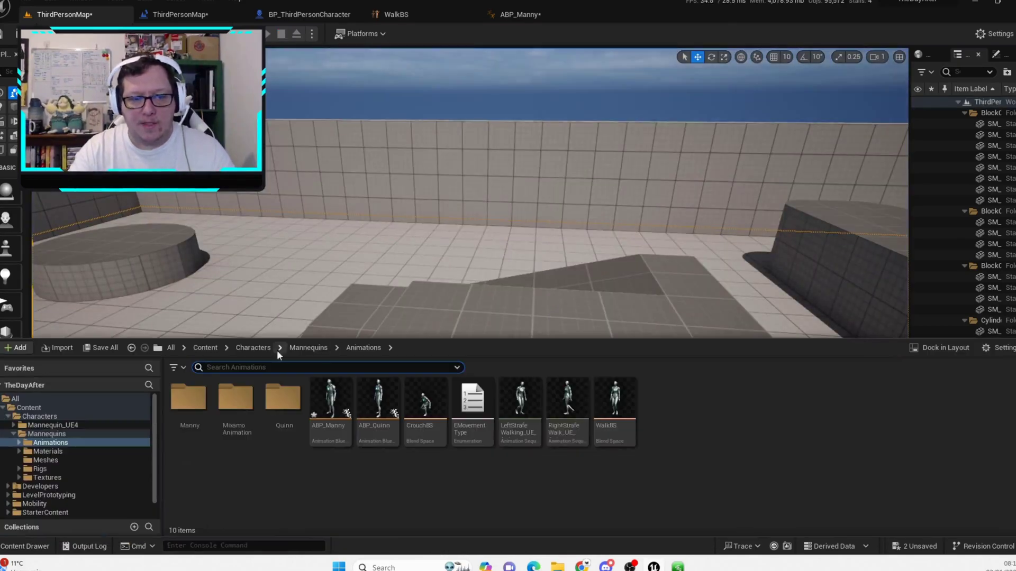
pyautogui.click(308, 347)
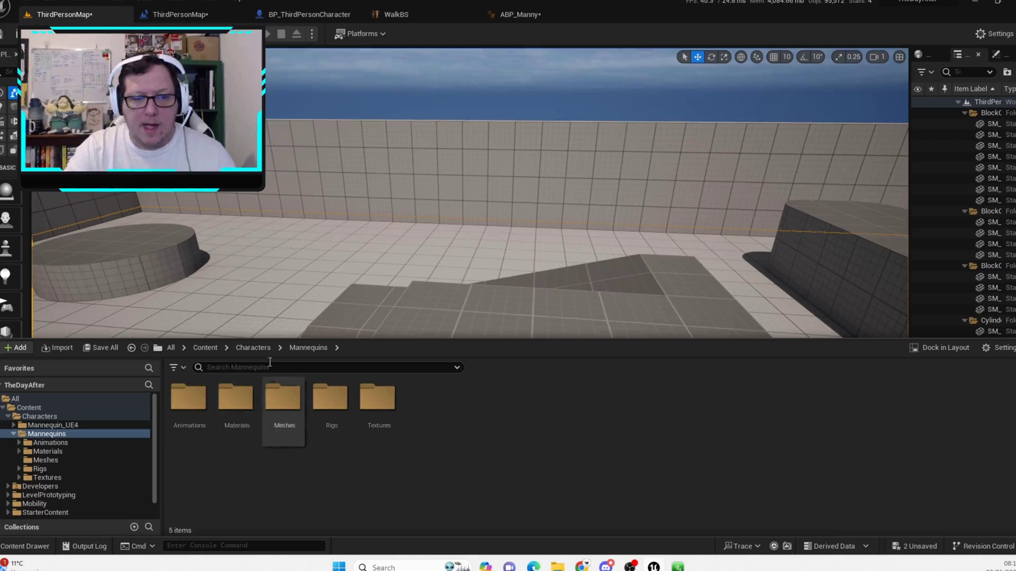
pyautogui.click(253, 348)
pyautogui.click(205, 348)
pyautogui.doubleClick(434, 402)
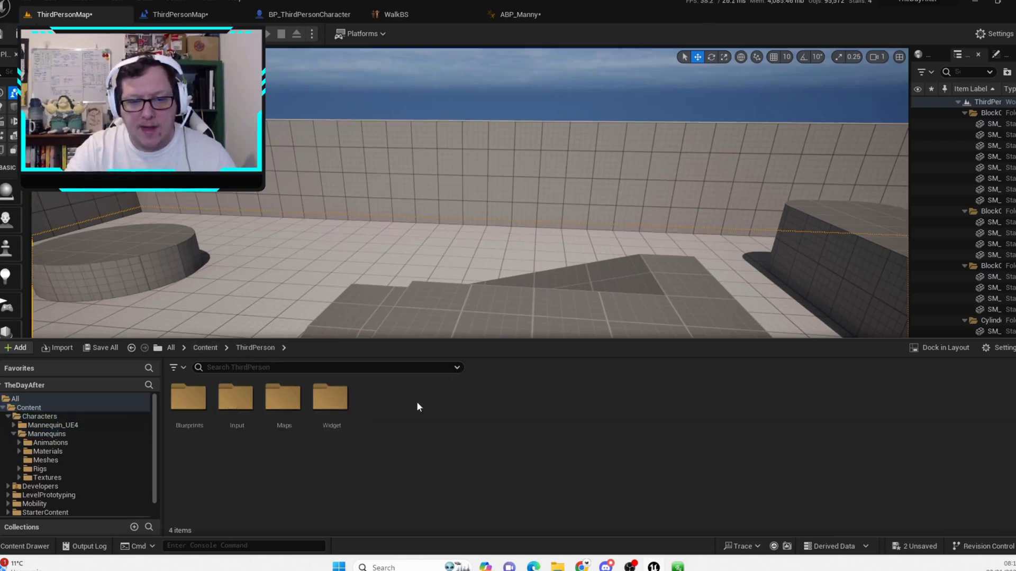
pyautogui.doubleClick(325, 400)
pyautogui.doubleClick(221, 412)
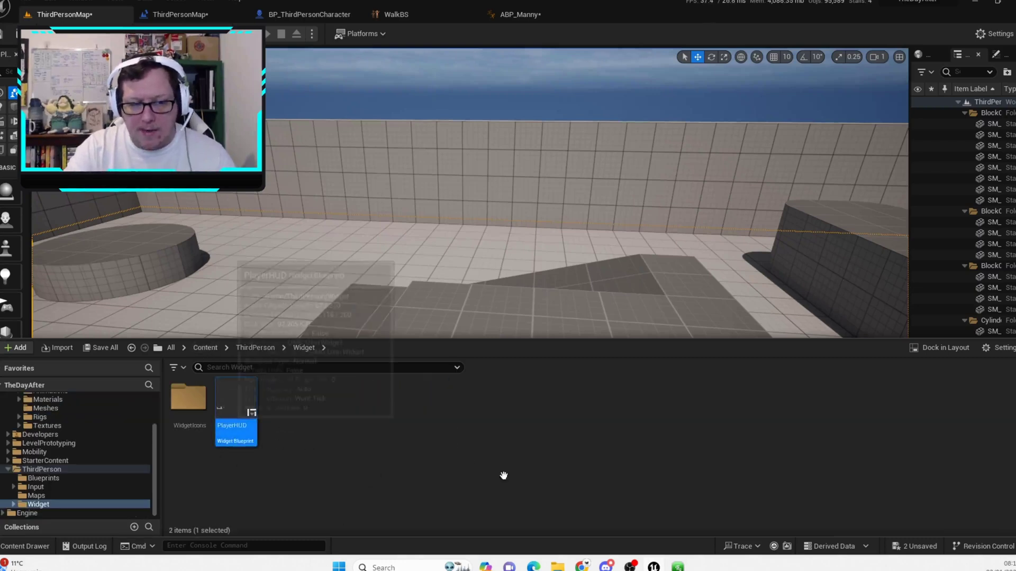
# Narrow the Details area to enlarge the designer canvas and frame the whole PlayerHUD layout.
pyautogui.scroll(5, 386, 465)
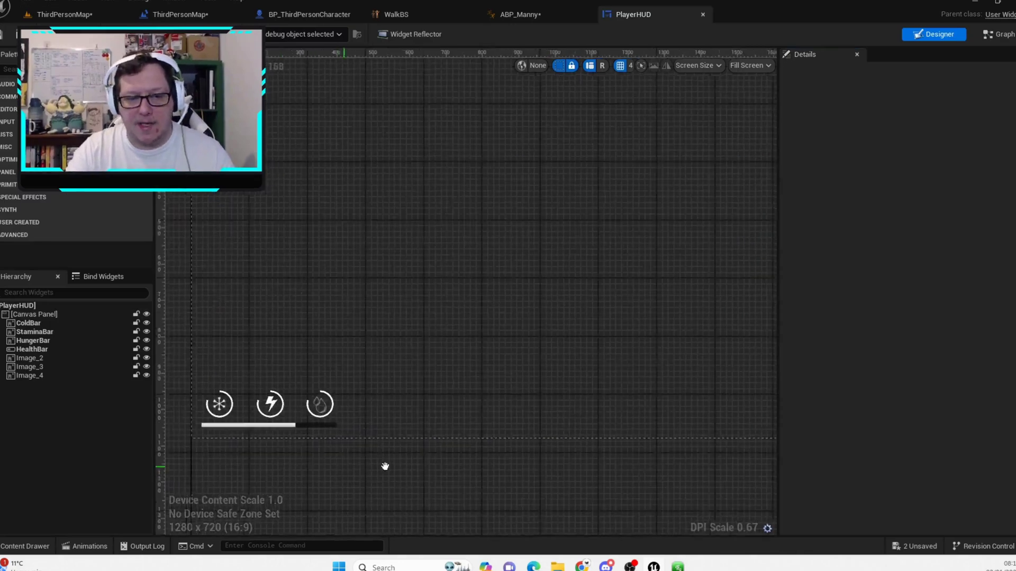
pyautogui.moveTo(581, 397); pyautogui.dragTo(510, 448, button='right')
pyautogui.scroll(-6, 513, 446)
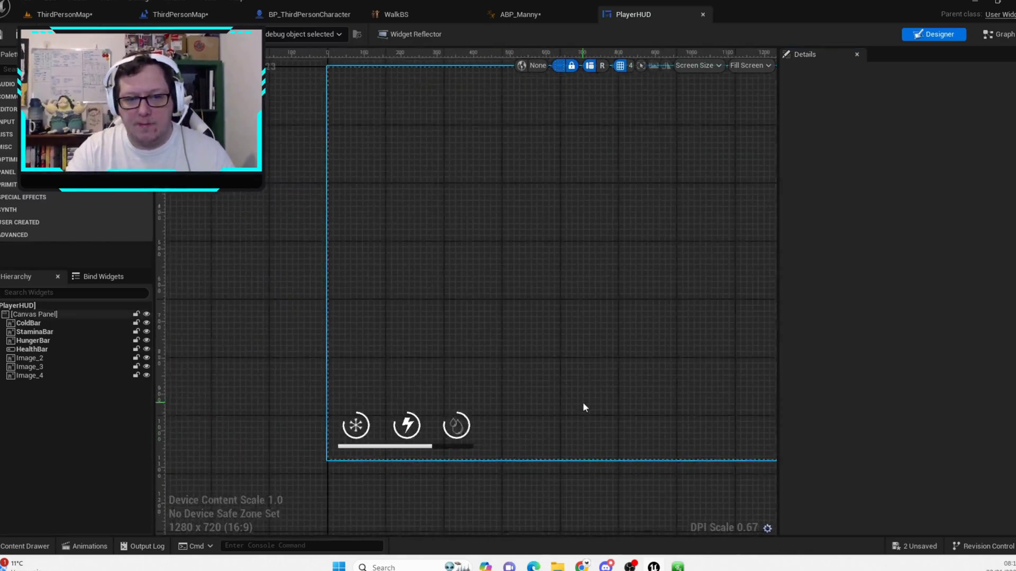
pyautogui.moveTo(630, 391); pyautogui.dragTo(472, 405, button='right')
pyautogui.scroll(-1, 444, 405)
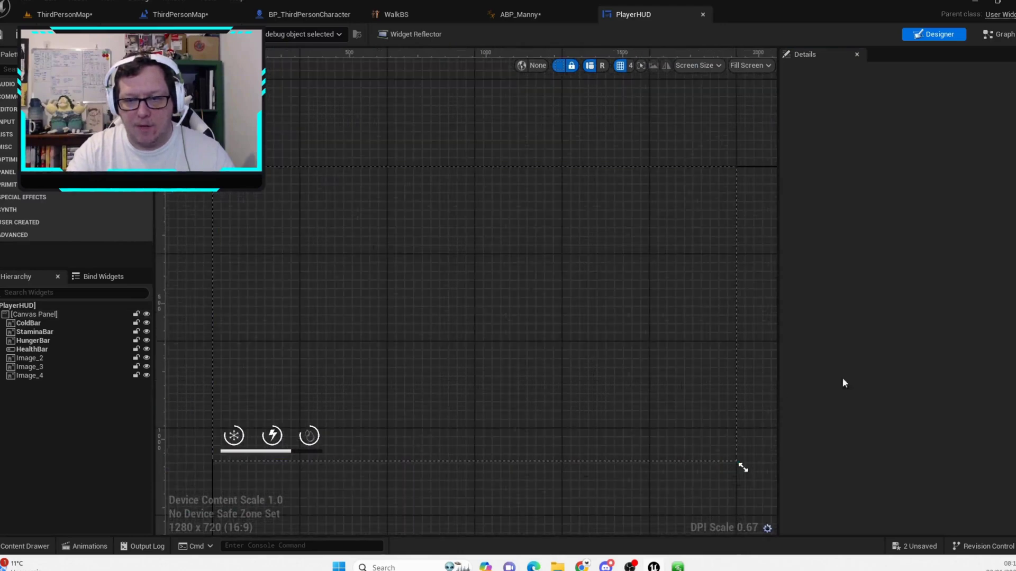
pyautogui.moveTo(779, 376); pyautogui.dragTo(979, 374)
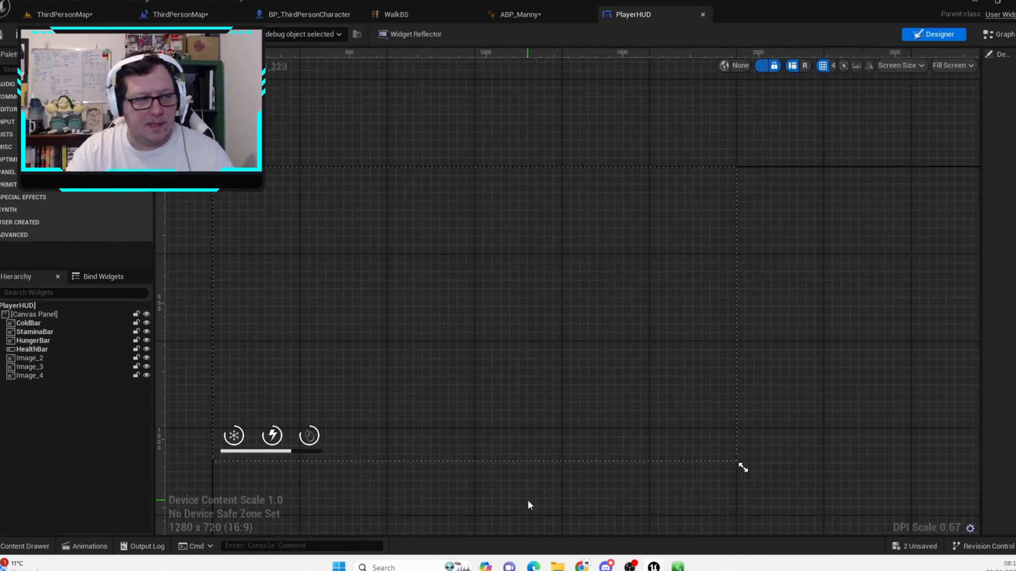
pyautogui.moveTo(528, 500); pyautogui.dragTo(649, 488, button='right')
pyautogui.scroll(1, 604, 429)
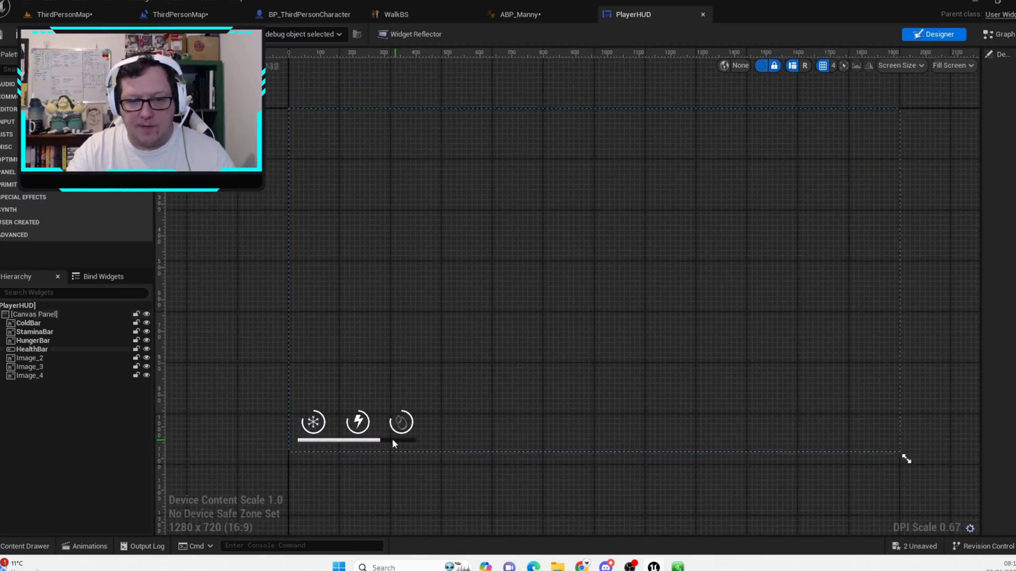
# Examine the ColdBar, the HealthBar and the snowflake icon in the PlayerHUD layout.
pyautogui.click(325, 427)
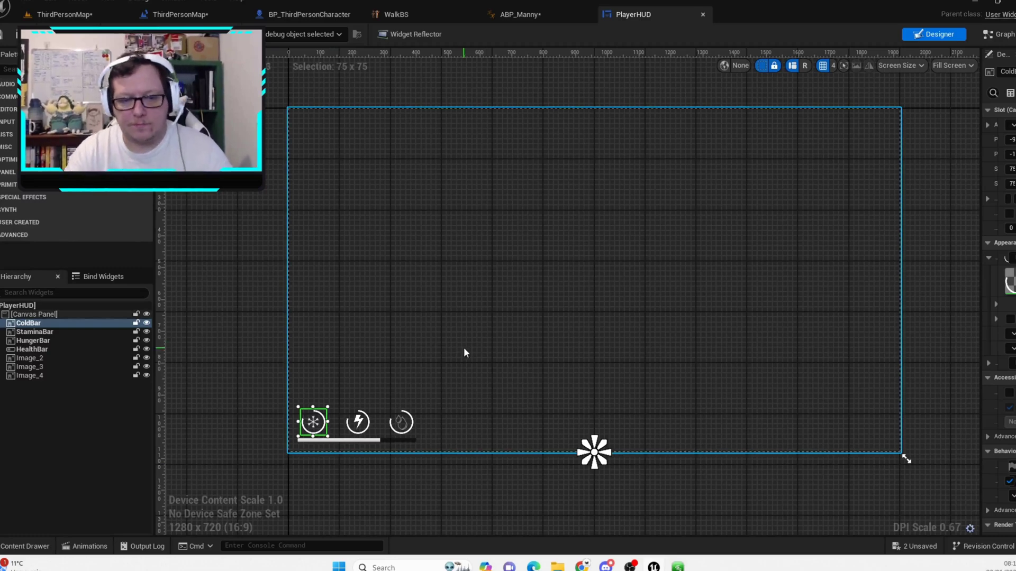
pyautogui.click(391, 442)
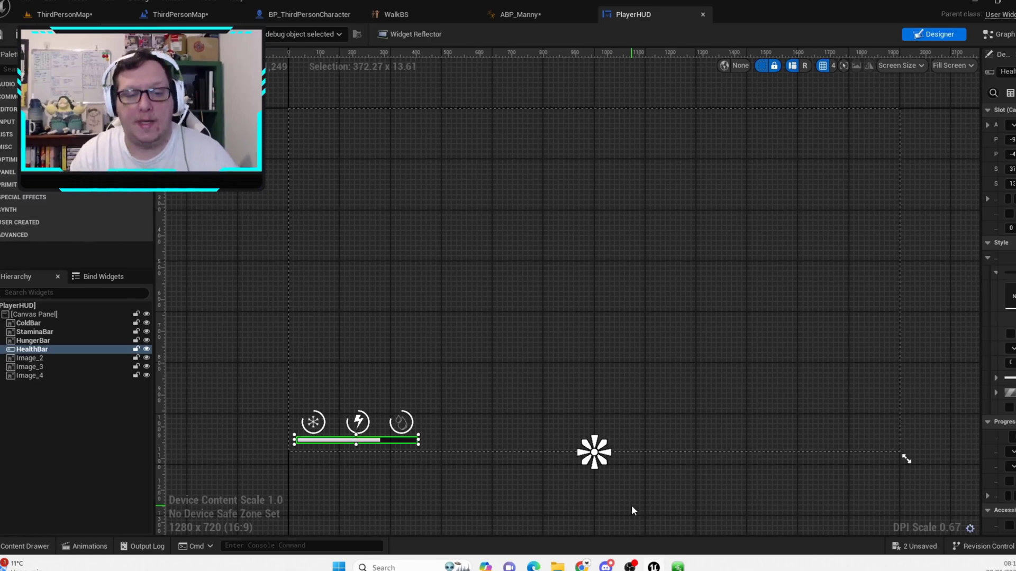
pyautogui.moveTo(873, 372); pyautogui.dragTo(823, 360, button='right')
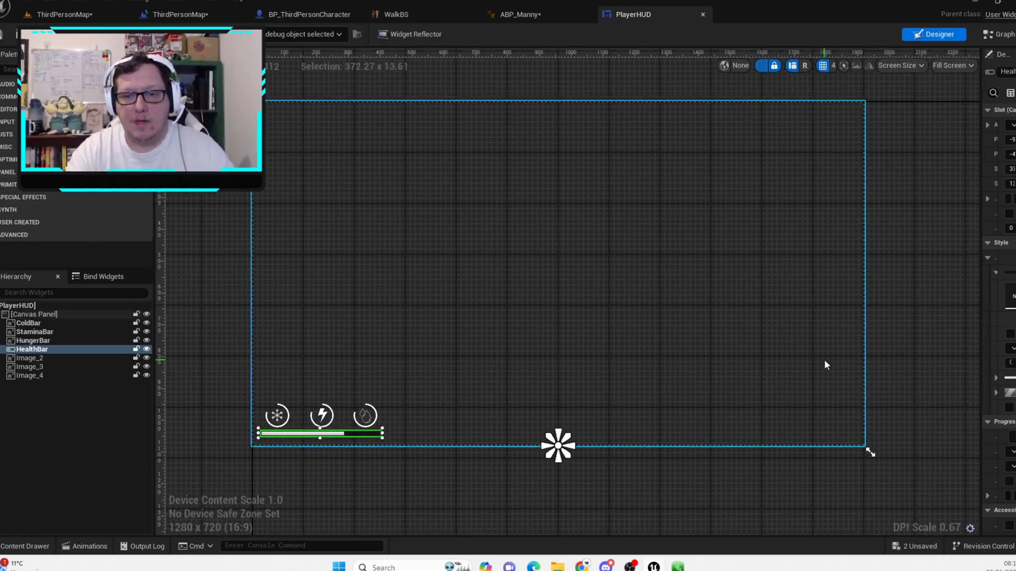
pyautogui.scroll(5, 286, 439)
pyautogui.click(258, 314)
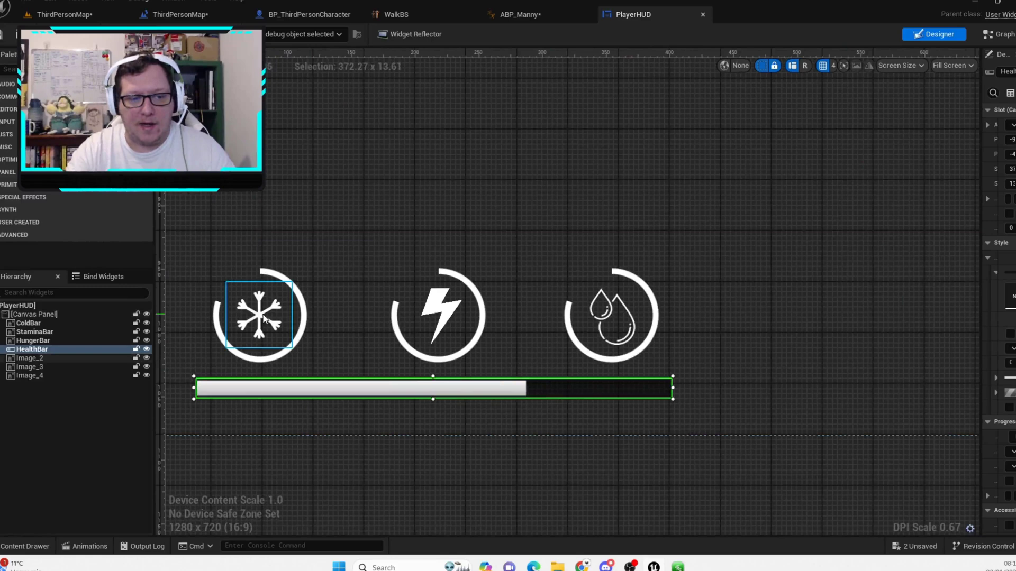
# Nudge the lightning bolt icon slightly to the left inside the stamina ring of the PlayerHUD.
pyautogui.click(439, 317)
pyautogui.click(615, 314)
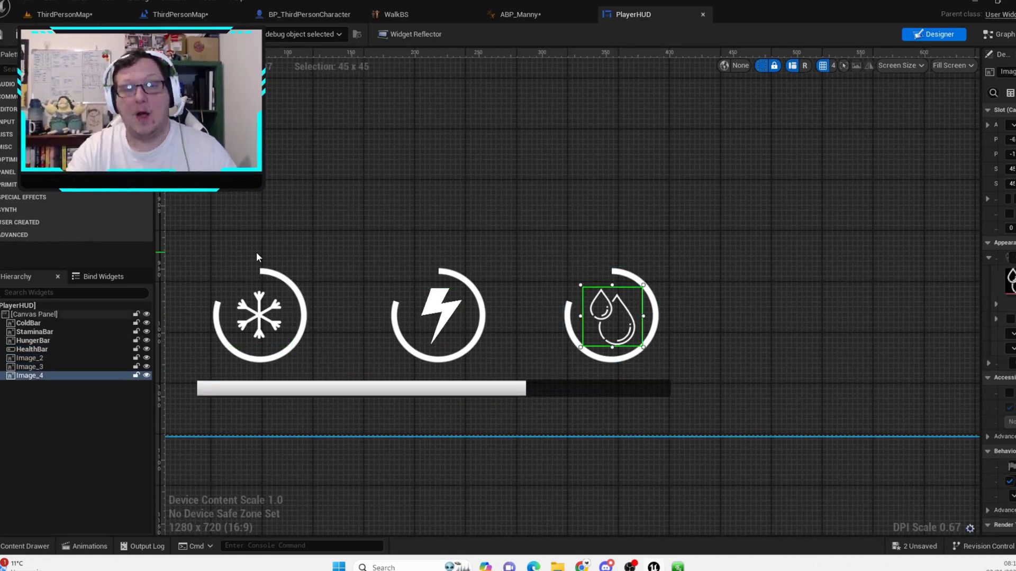
pyautogui.scroll(-2, 385, 195)
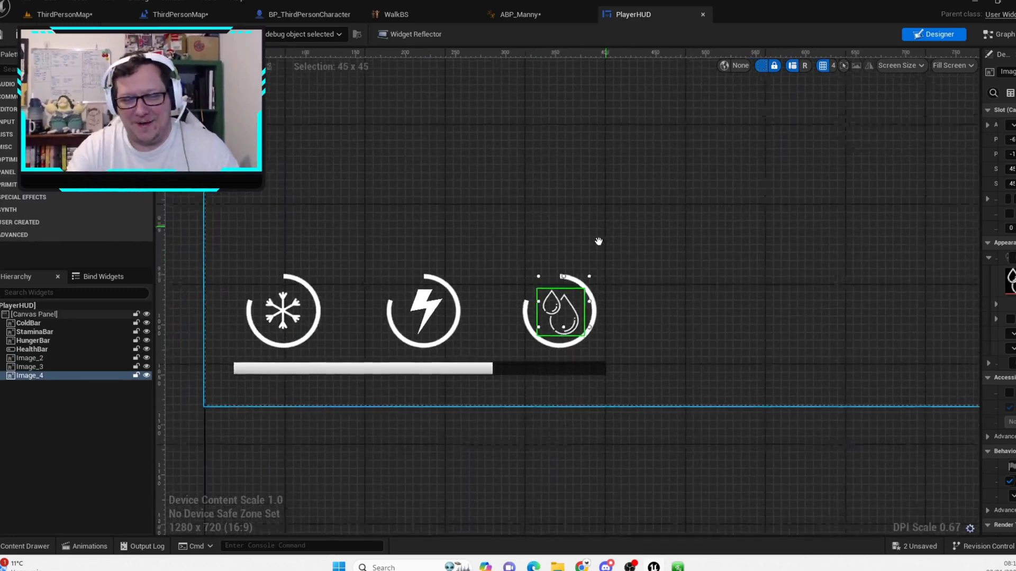
pyautogui.click(410, 329)
pyautogui.press('Left')
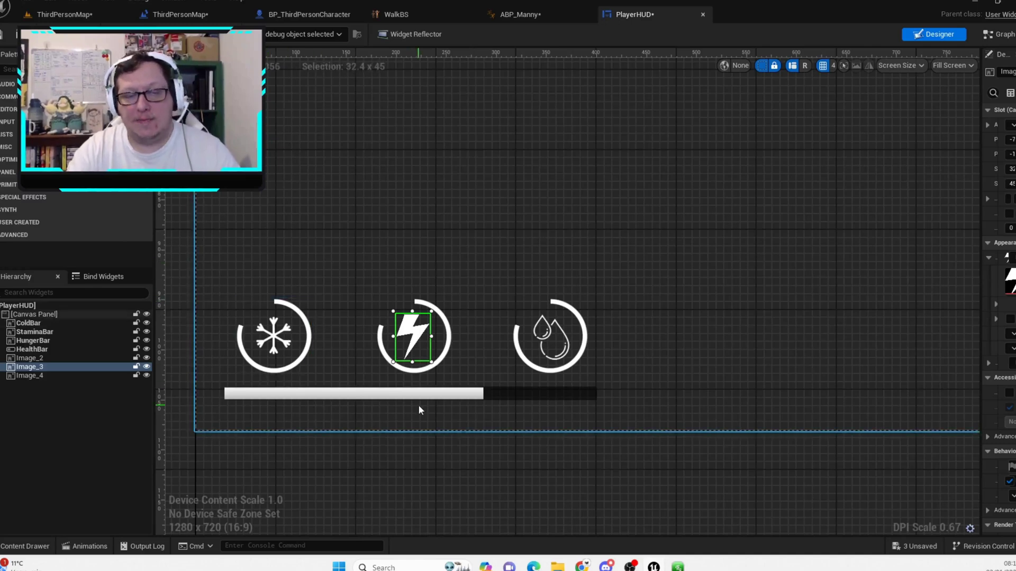
# Examine the canvas edges and corners of the PlayerHUD layout and where the status bars sit within the full frame.
pyautogui.scroll(-3, 929, 365)
pyautogui.moveTo(929, 364); pyautogui.dragTo(205, 308, button='right')
pyautogui.scroll(-3, 508, 297)
pyautogui.moveTo(508, 297); pyautogui.dragTo(275, 369, button='right')
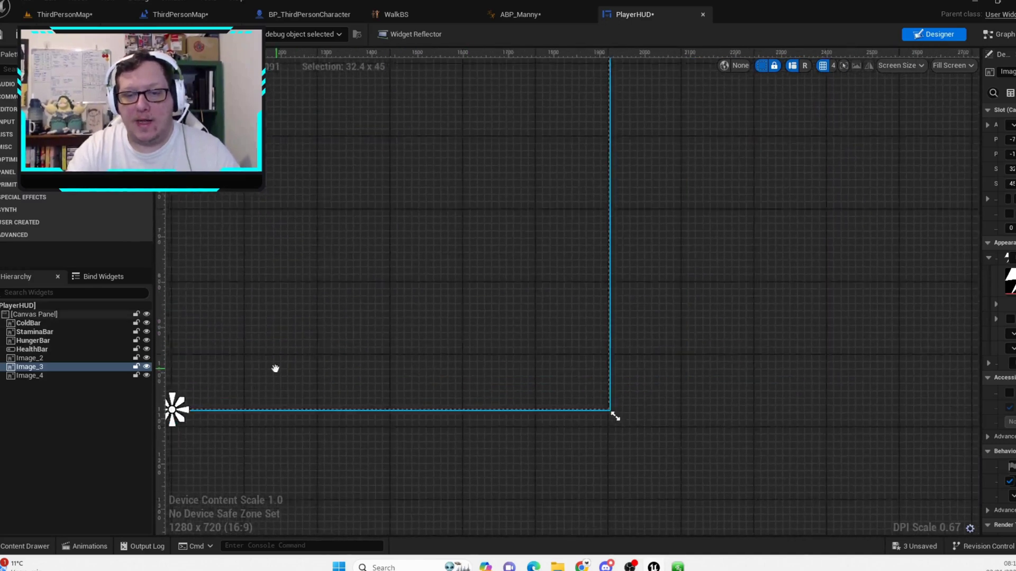
pyautogui.scroll(4, 527, 394)
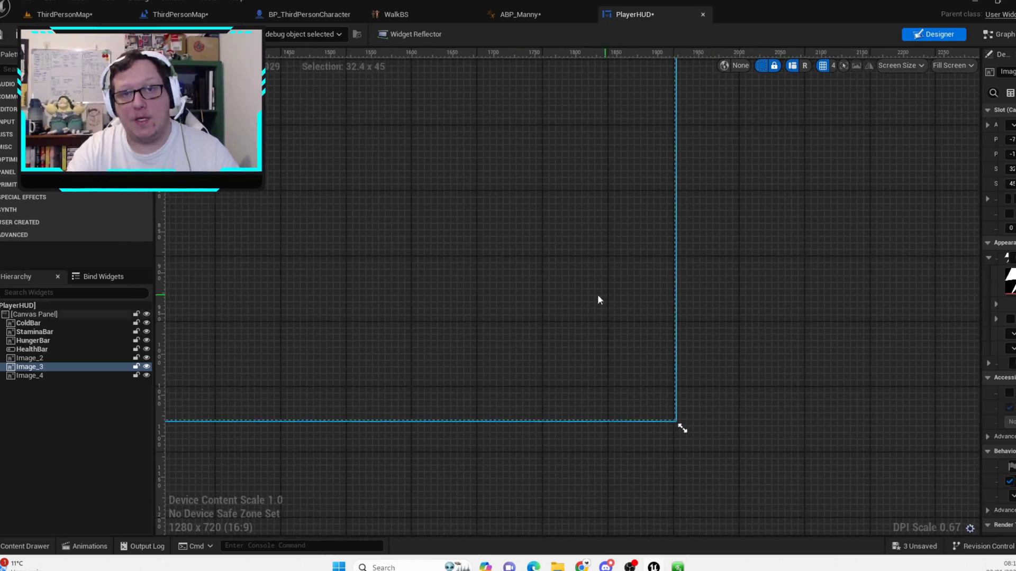
pyautogui.scroll(-4, 799, 440)
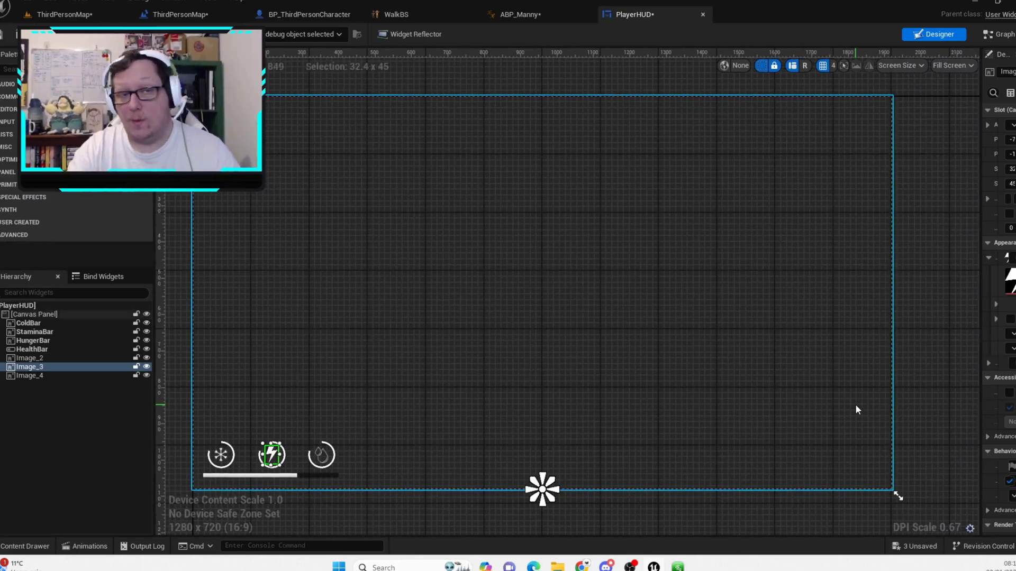
pyautogui.moveTo(233, 258); pyautogui.dragTo(502, 371, button='right')
pyautogui.scroll(2, 503, 371)
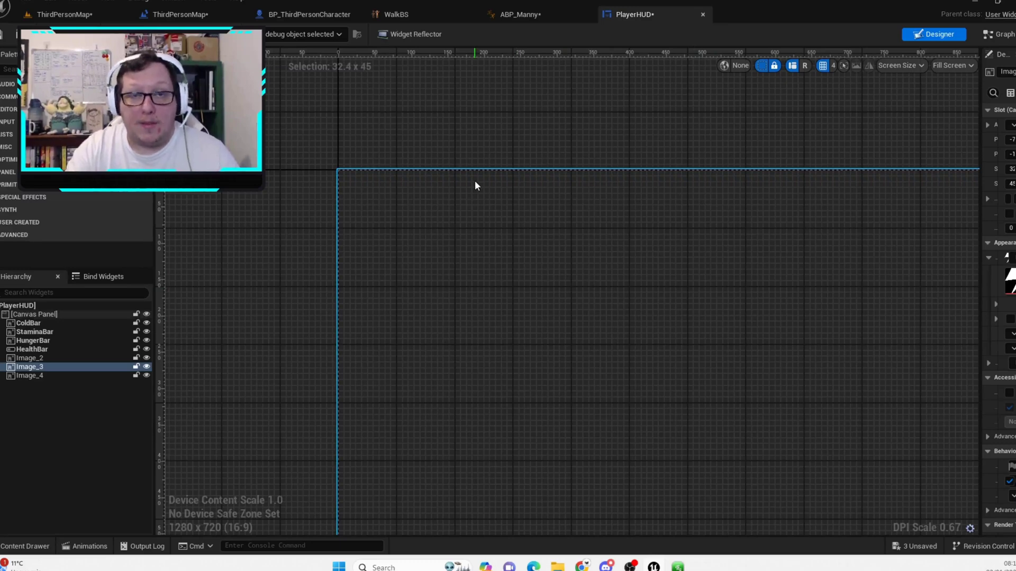
pyautogui.scroll(-3, 568, 252)
pyautogui.moveTo(568, 252); pyautogui.dragTo(250, 159, button='right')
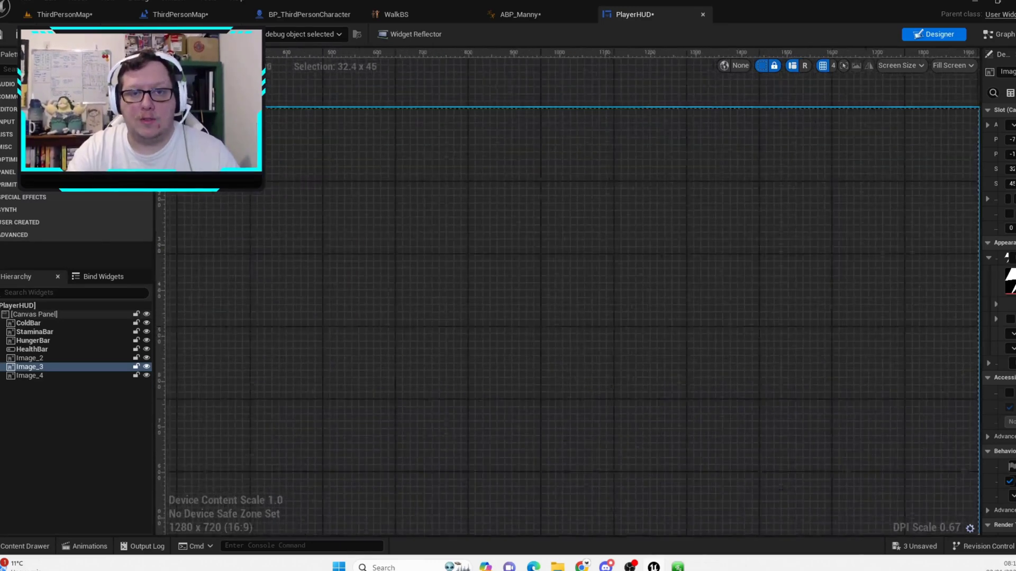
pyautogui.scroll(-2, 365, 199)
pyautogui.moveTo(365, 199); pyautogui.dragTo(422, 181, button='right')
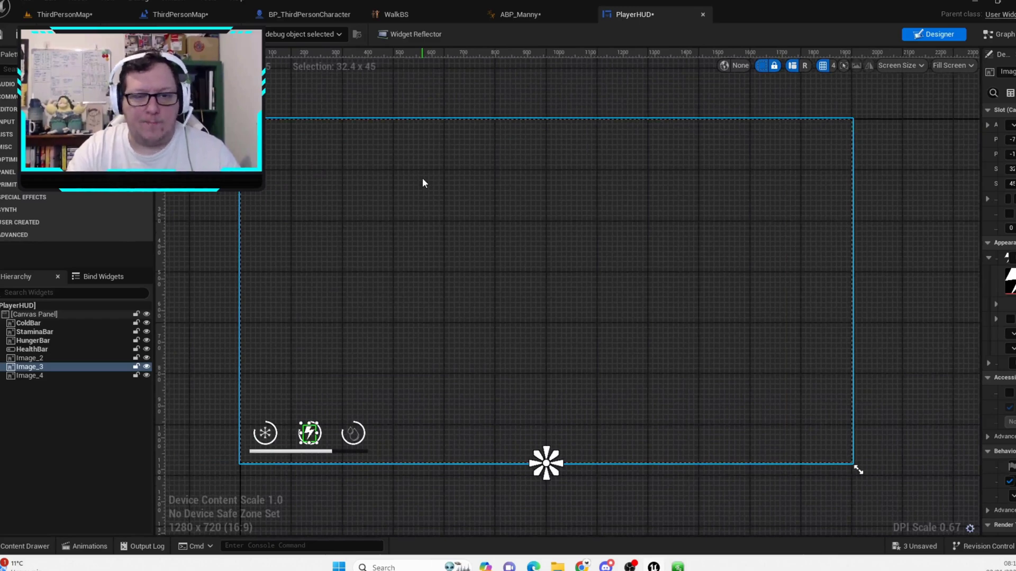
pyautogui.moveTo(423, 179); pyautogui.dragTo(415, 168, button='right')
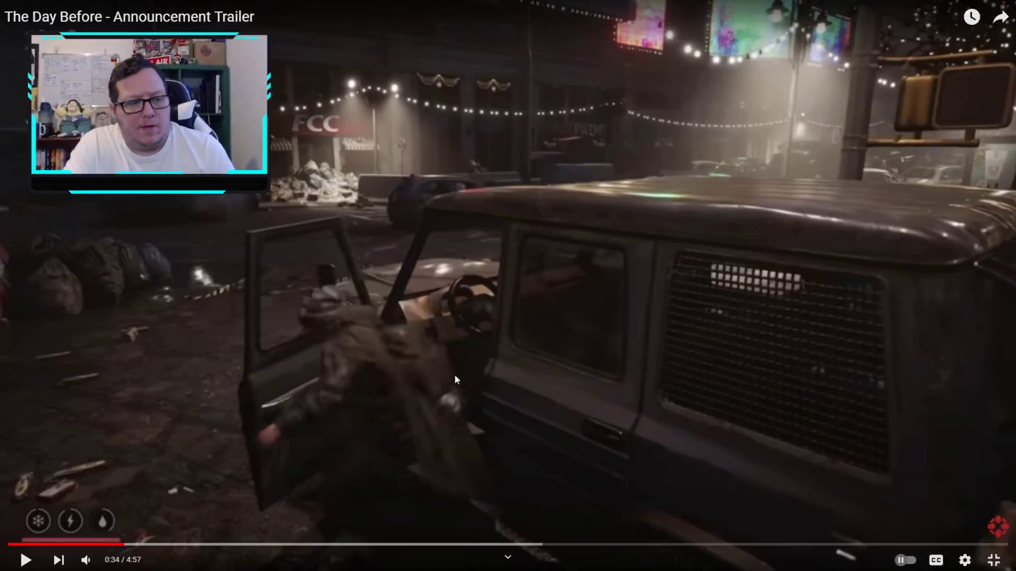
# Play The Day Before announcement trailer to view its in-game status icons, and exit full screen.
pyautogui.click(454, 374)
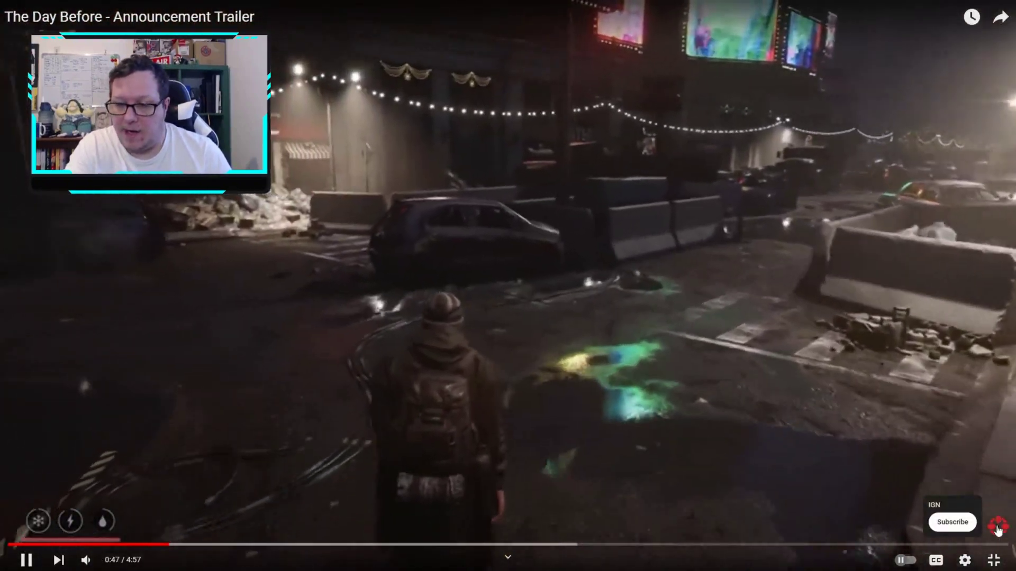
pyautogui.click(483, 274)
pyautogui.click(996, 561)
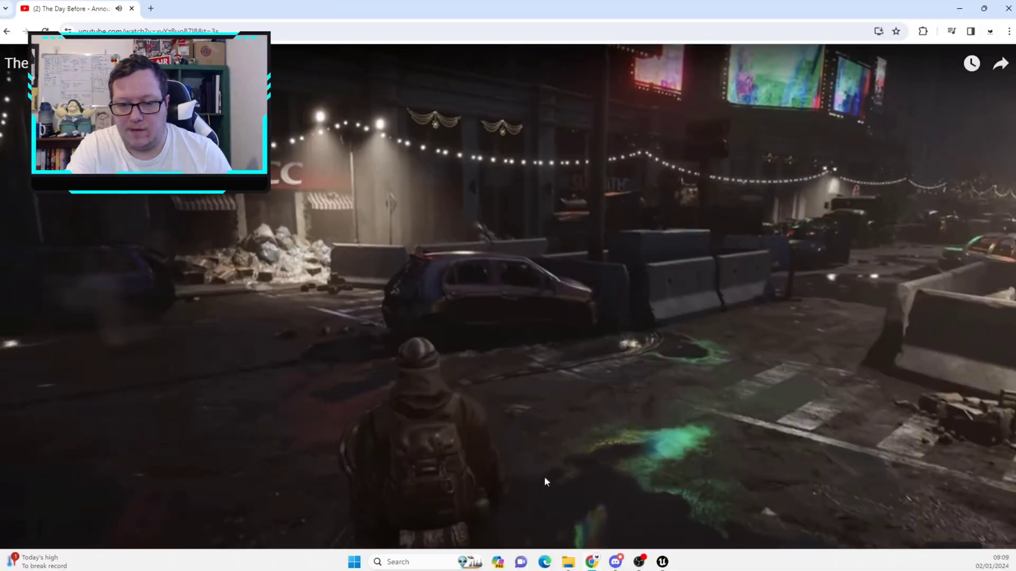
# Switch to the Unreal editor, start a play session in ThirdPersonMap, and give the game view control.
pyautogui.hotkey('alt', 'Tab')
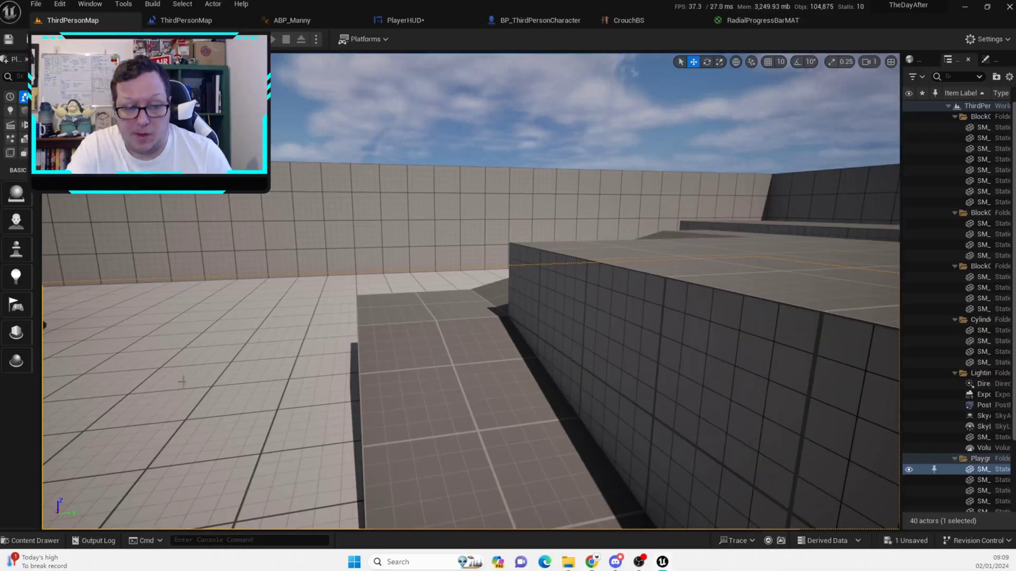
pyautogui.click(273, 39)
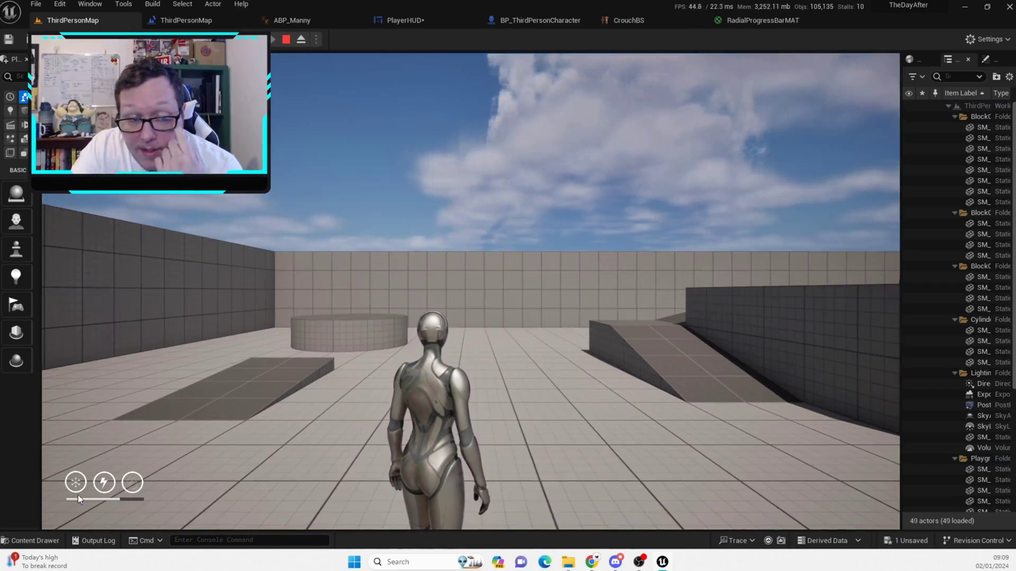
pyautogui.click(189, 452)
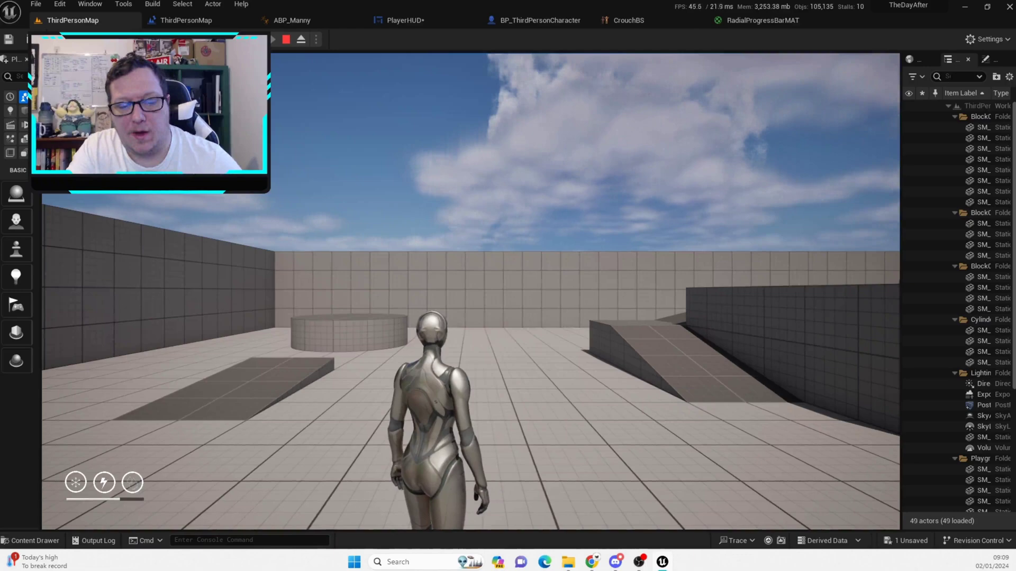
# Test running the character in several directions across the open floor near the ramp and raised block.
pyautogui.press('w')
pyautogui.press('d')
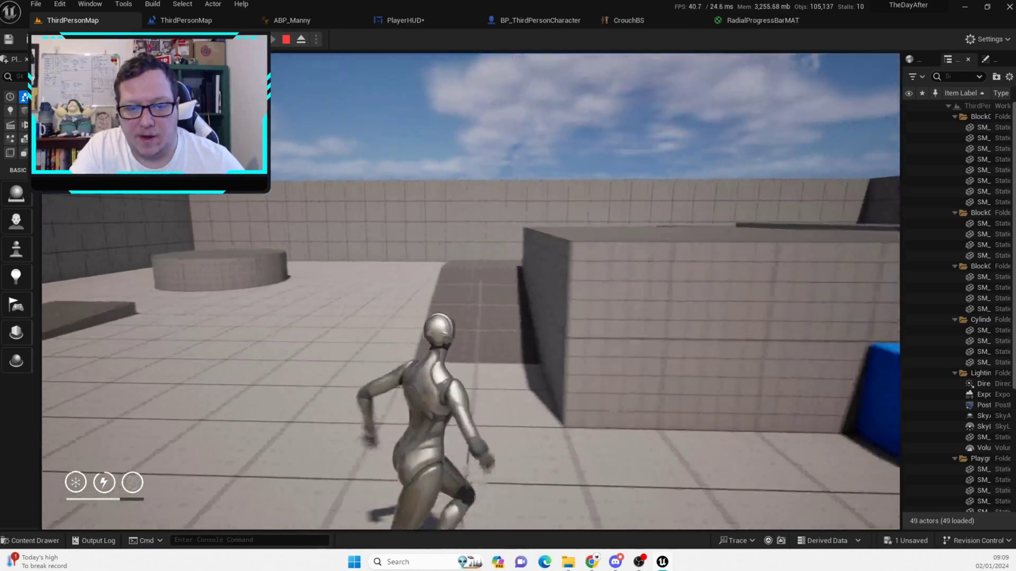
pyautogui.press('s')
pyautogui.press('a')
pyautogui.press('w')
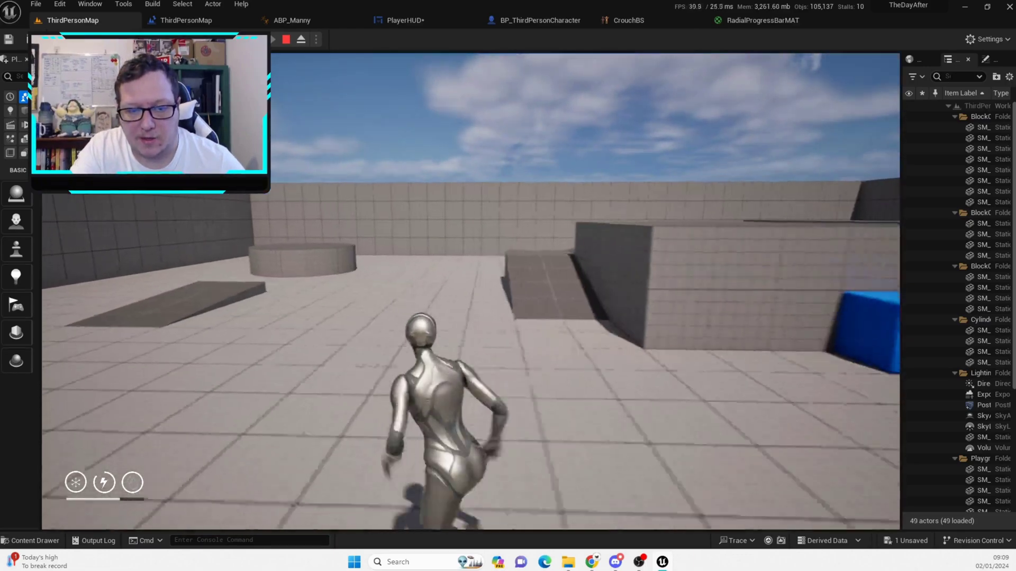
# Test crouching and moving the character while crouched across the open floor.
pyautogui.press('ctrl')
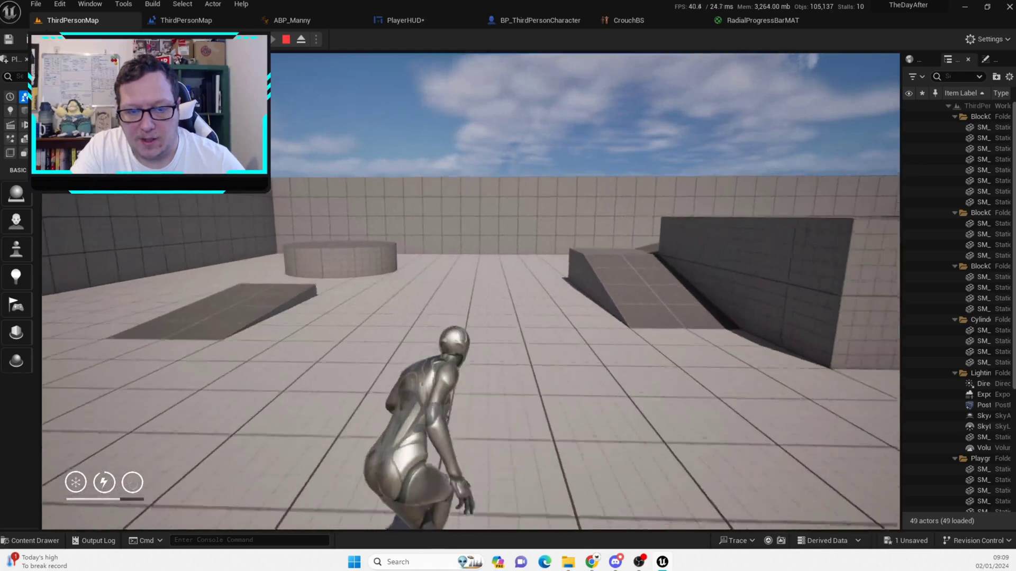
pyautogui.press('a')
pyautogui.press('w')
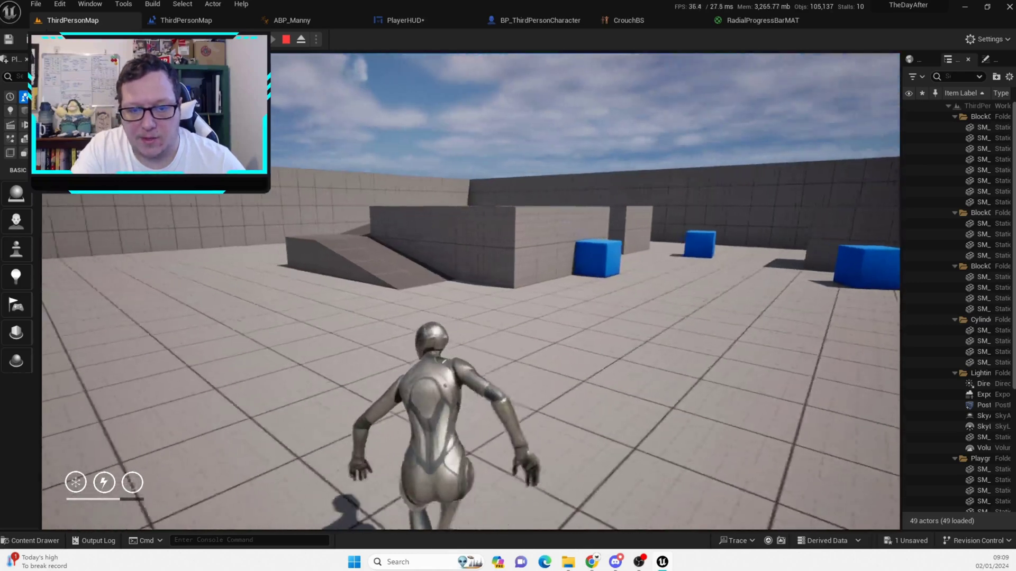
pyautogui.press('a')
pyautogui.press('d')
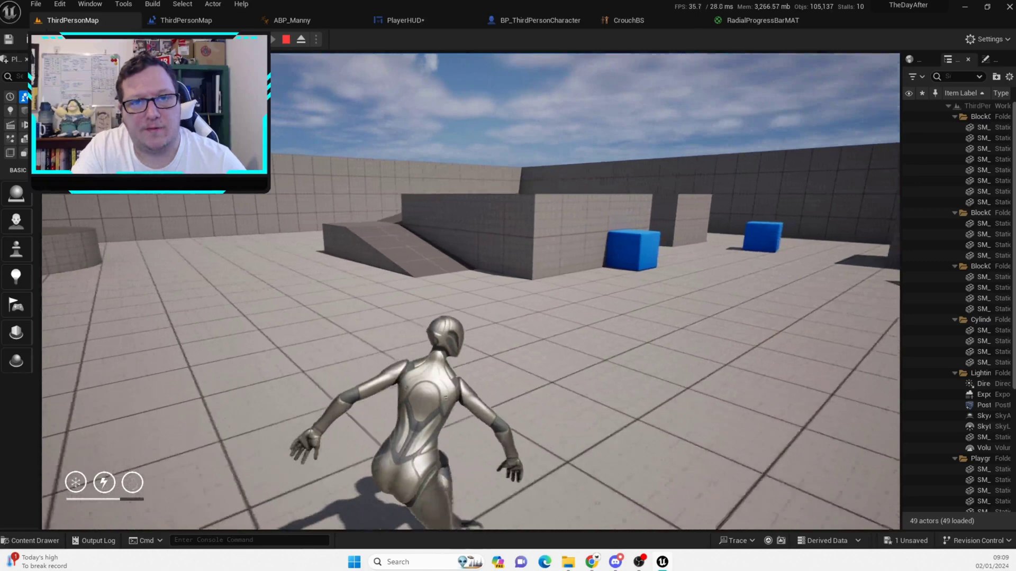
pyautogui.press('w')
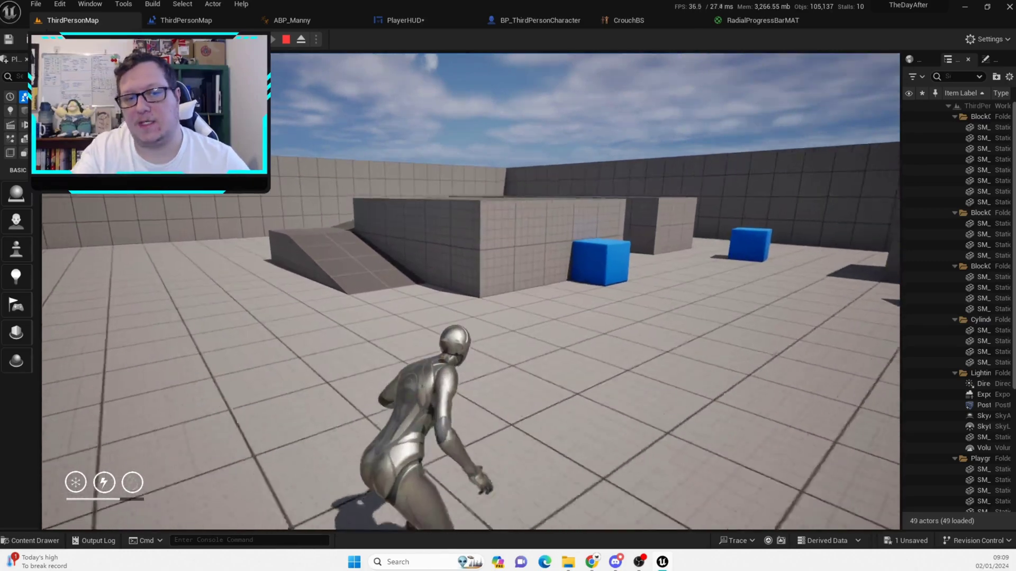
pyautogui.press('w')
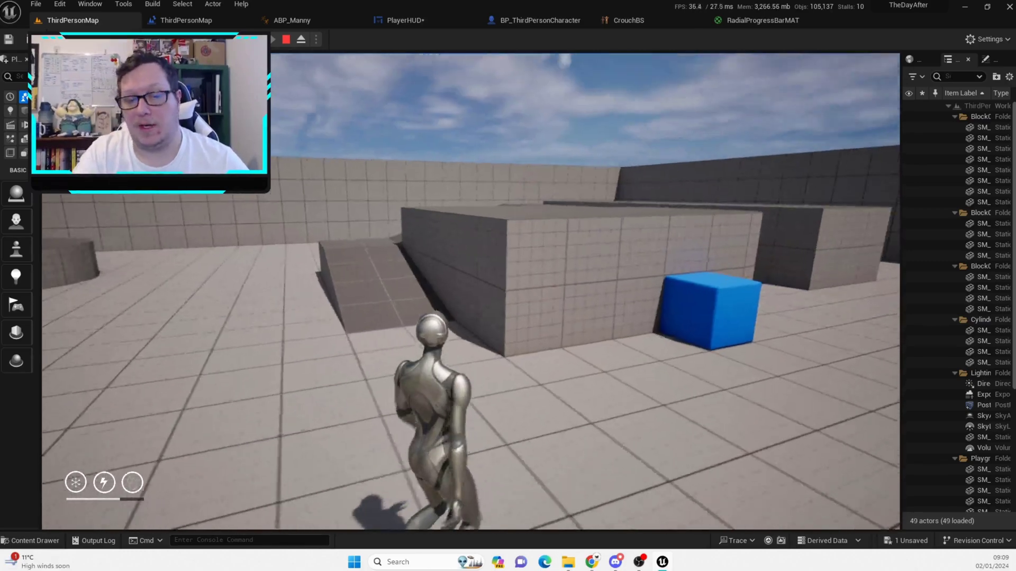
# Test running and jumping with the character at the ramp and over the raised block, and return to the floor.
pyautogui.press('w')
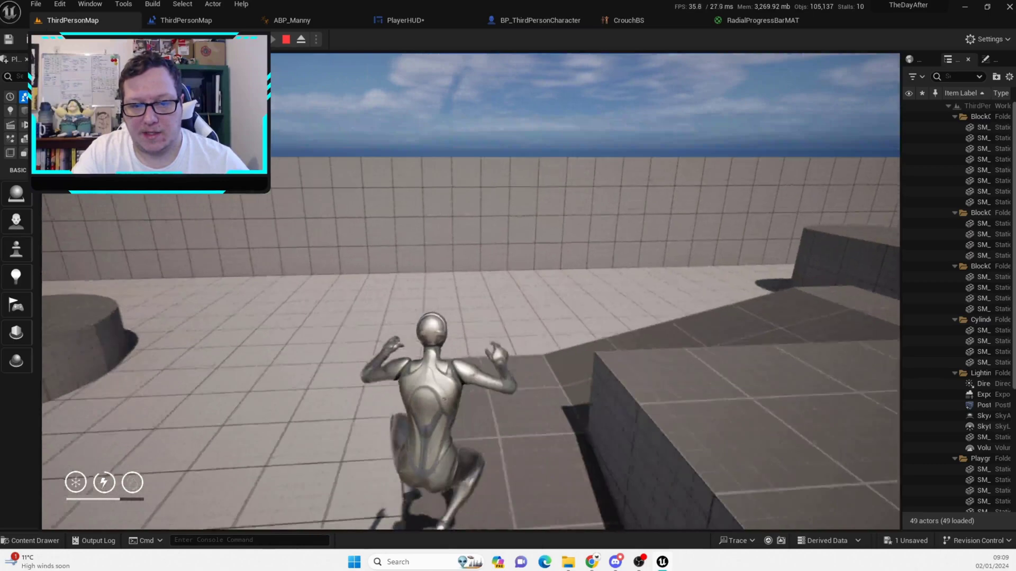
pyautogui.press('w')
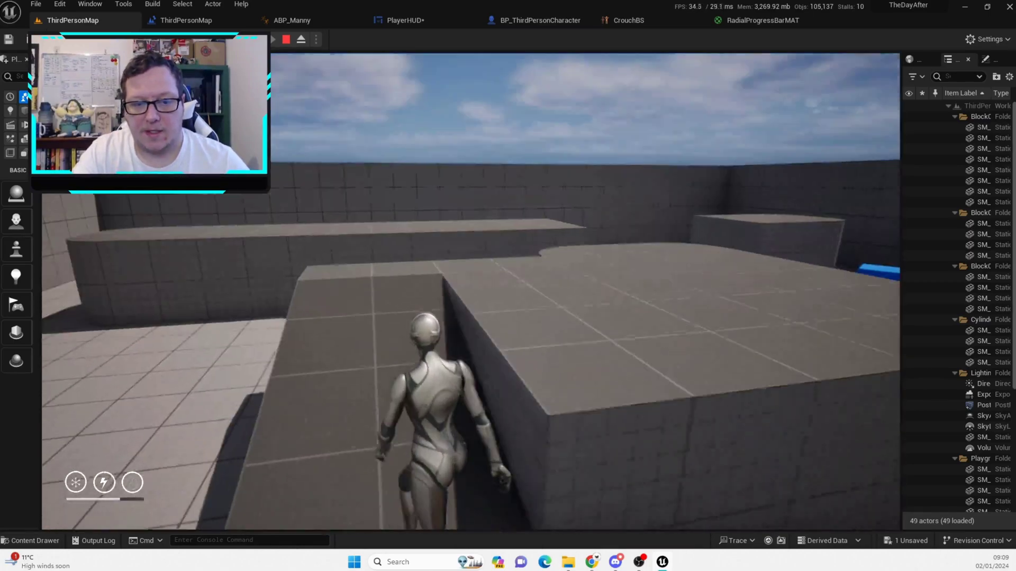
pyautogui.press('w')
pyautogui.press('space')
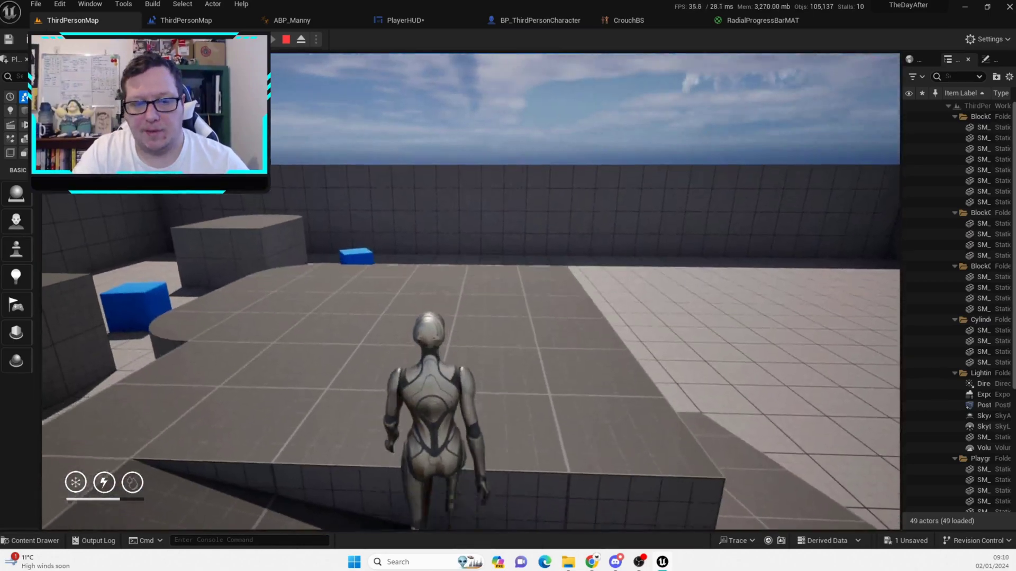
pyautogui.press('w')
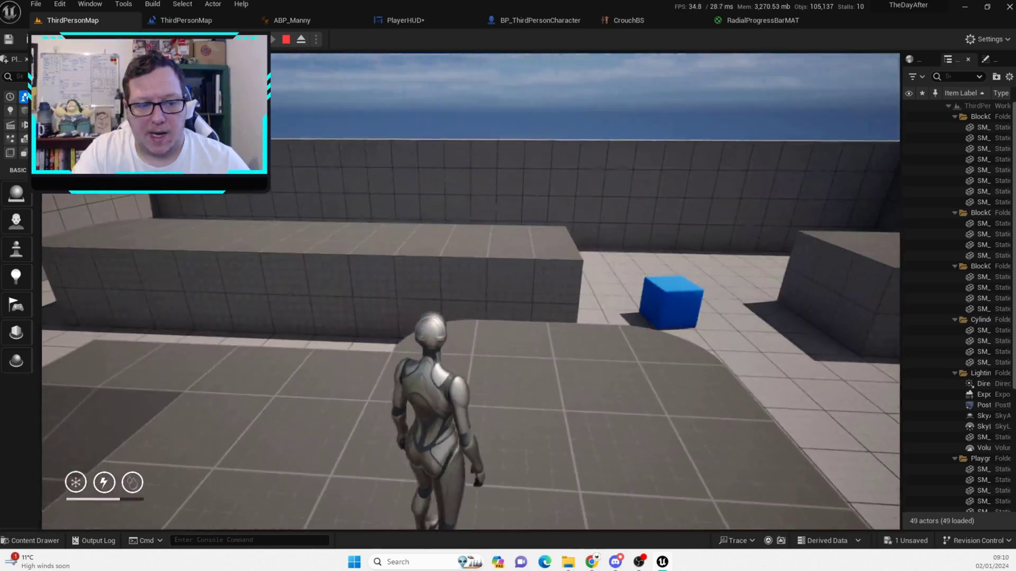
pyautogui.press('w')
pyautogui.press('w')
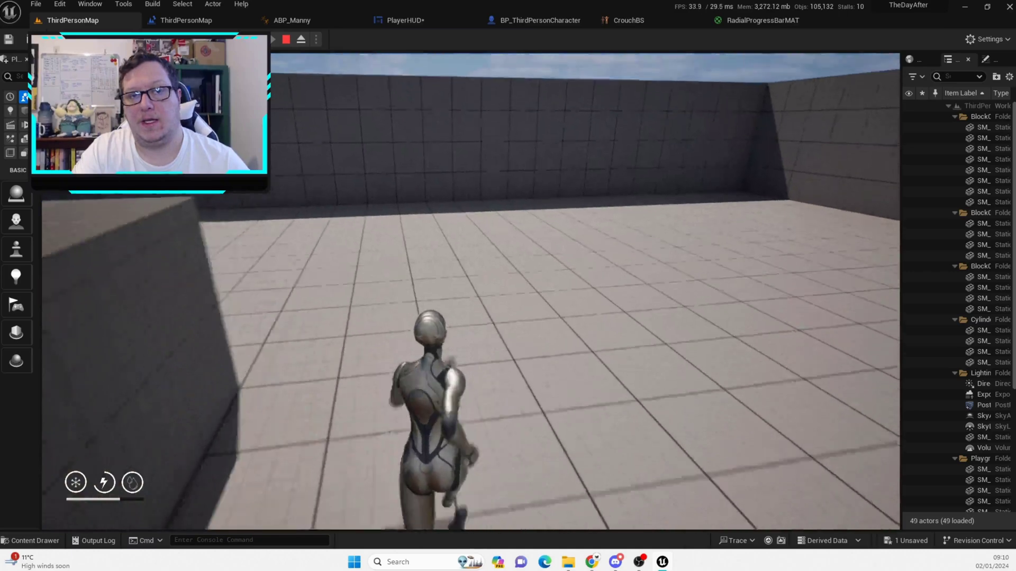
# Test sprinting alongside the raised block and jumping on top of it.
pyautogui.press('w')
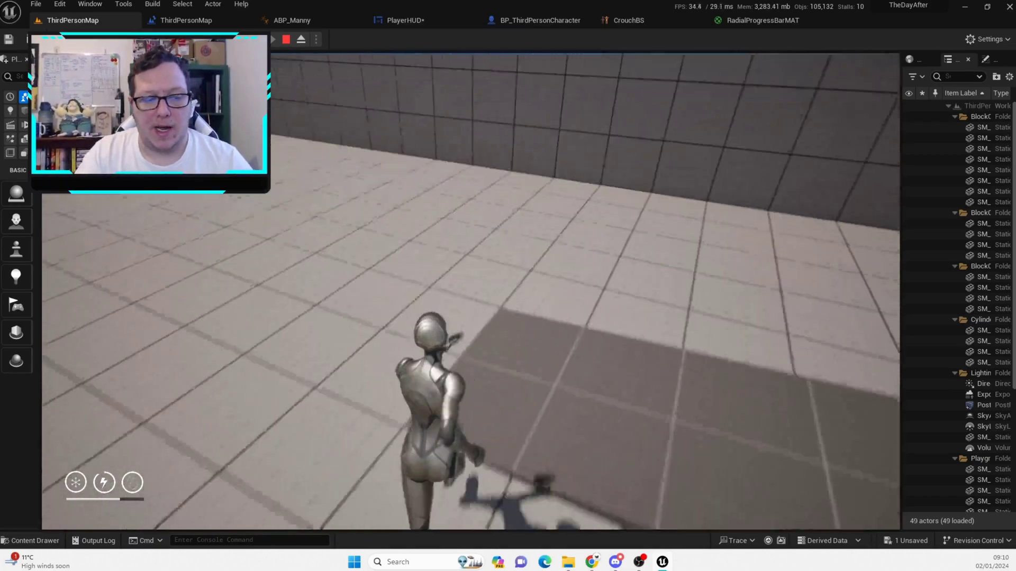
pyautogui.press('w')
pyautogui.press('w')
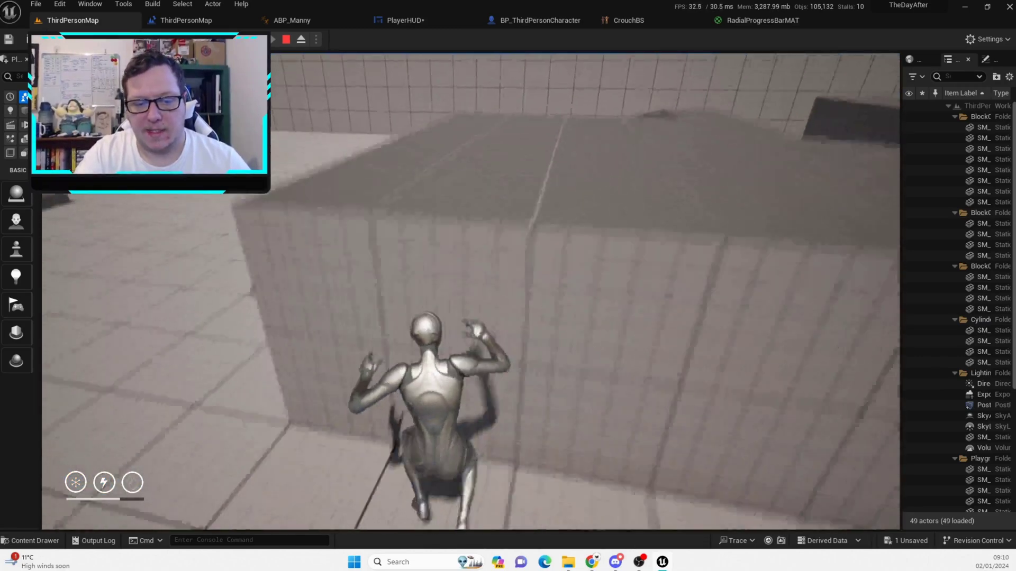
pyautogui.hotkey('shift', 'w')
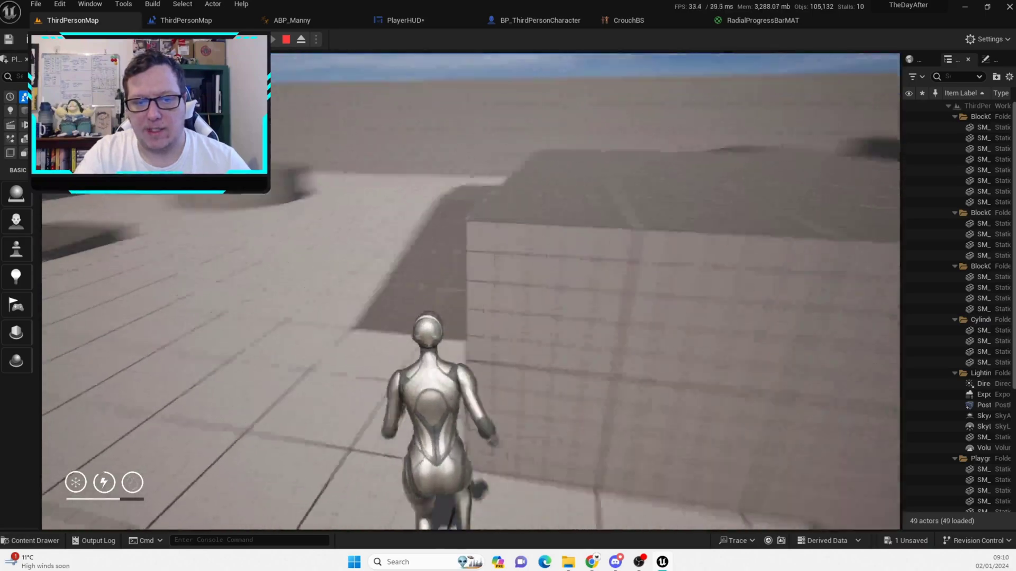
pyautogui.press('space')
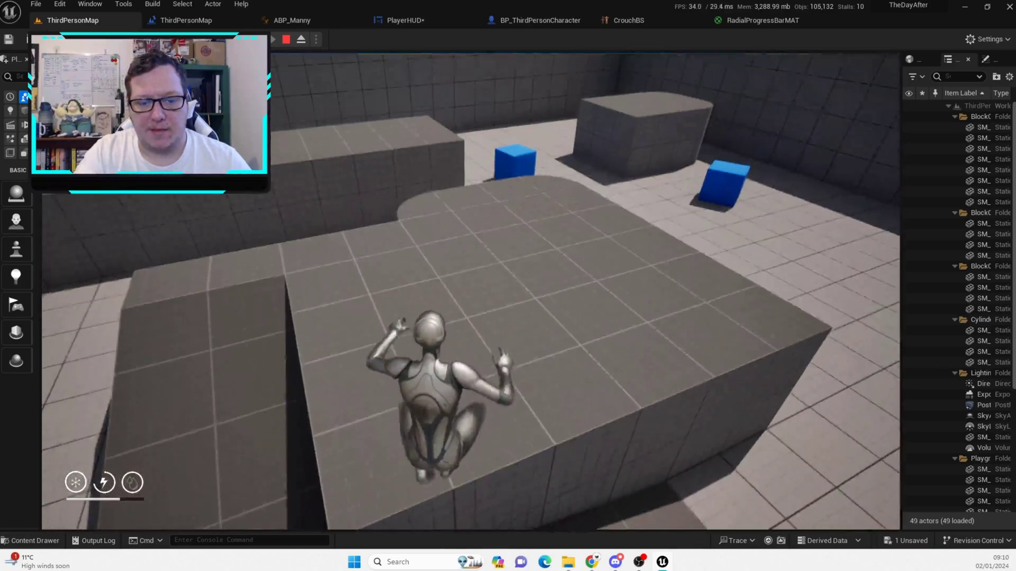
# Run the character across the top of the raised block and onto the adjoining ramp to test stamina use.
pyautogui.press('w')
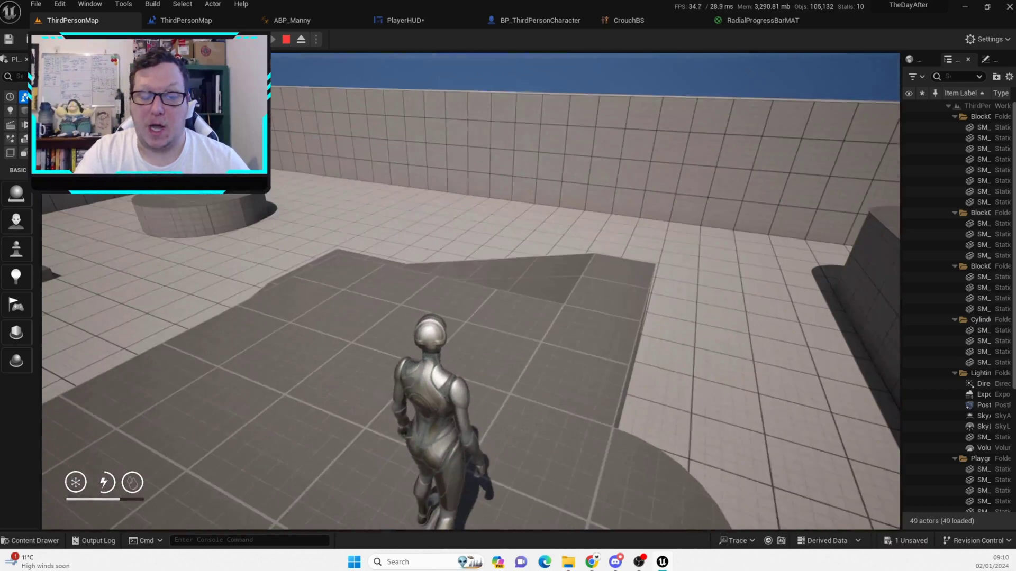
pyautogui.press('w')
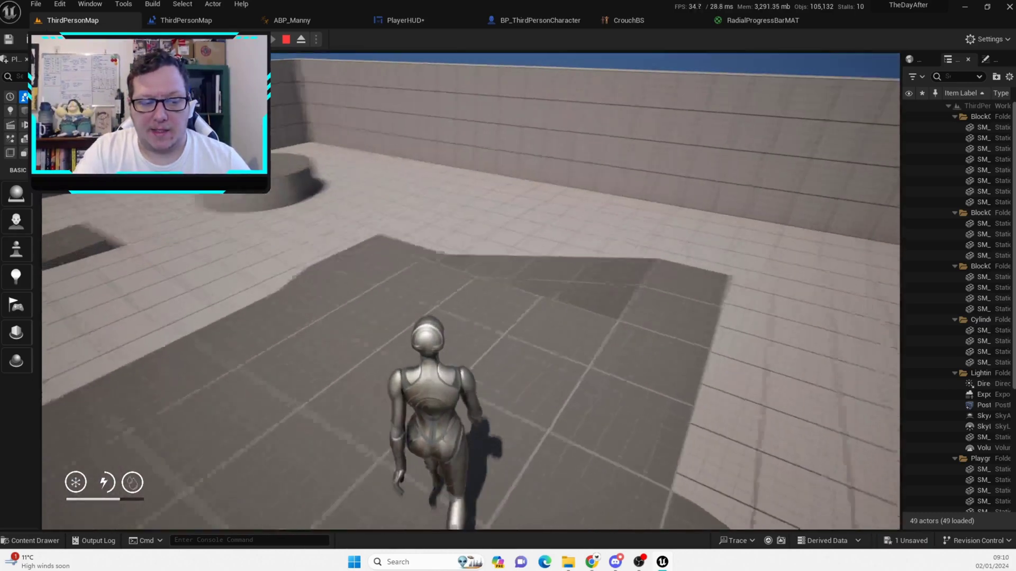
pyautogui.press('w')
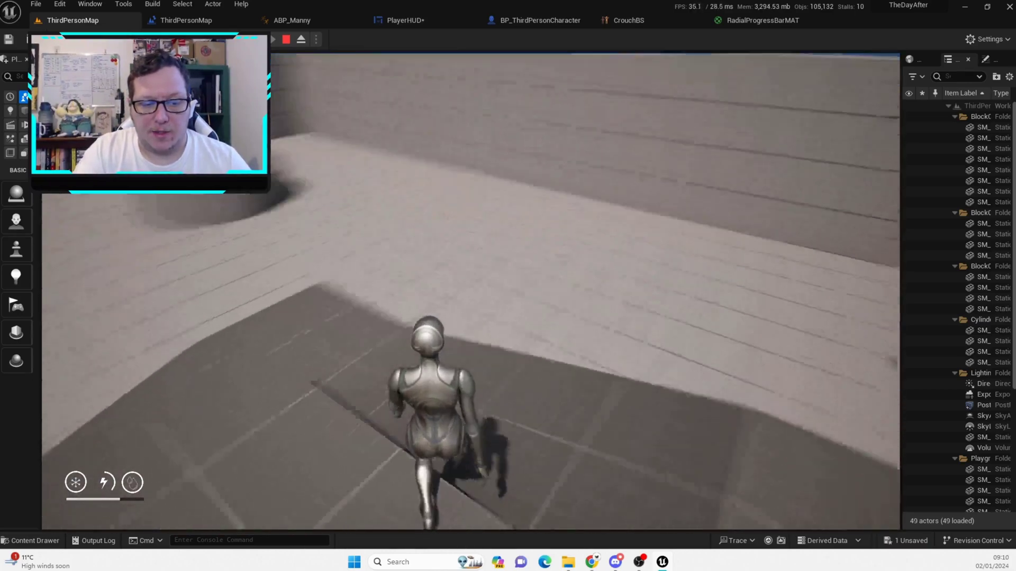
pyautogui.press('w')
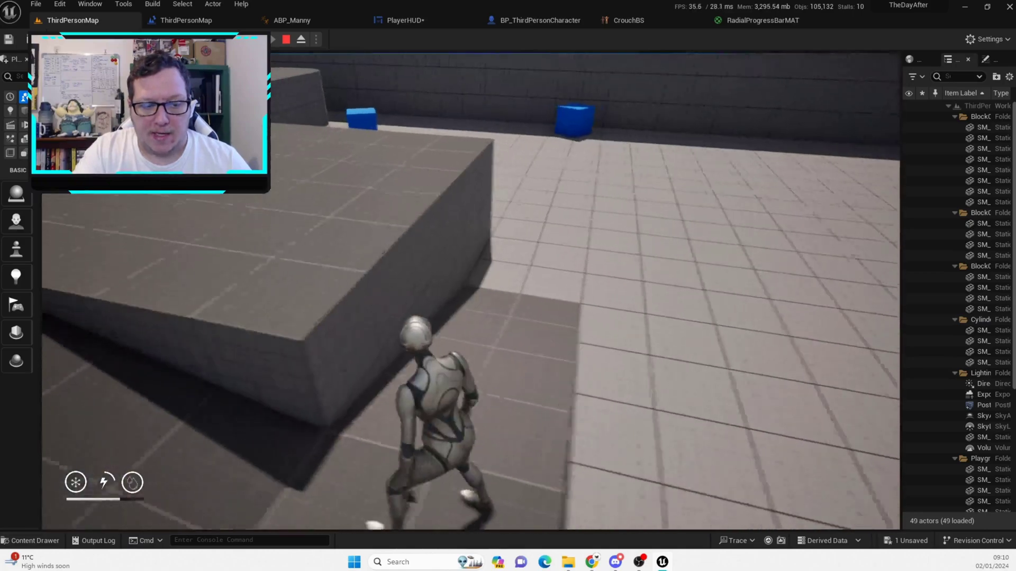
# Run the character across the raised block once more, end the playtest, and open the BP_ThirdPersonCharacter blueprint.
pyautogui.press('w')
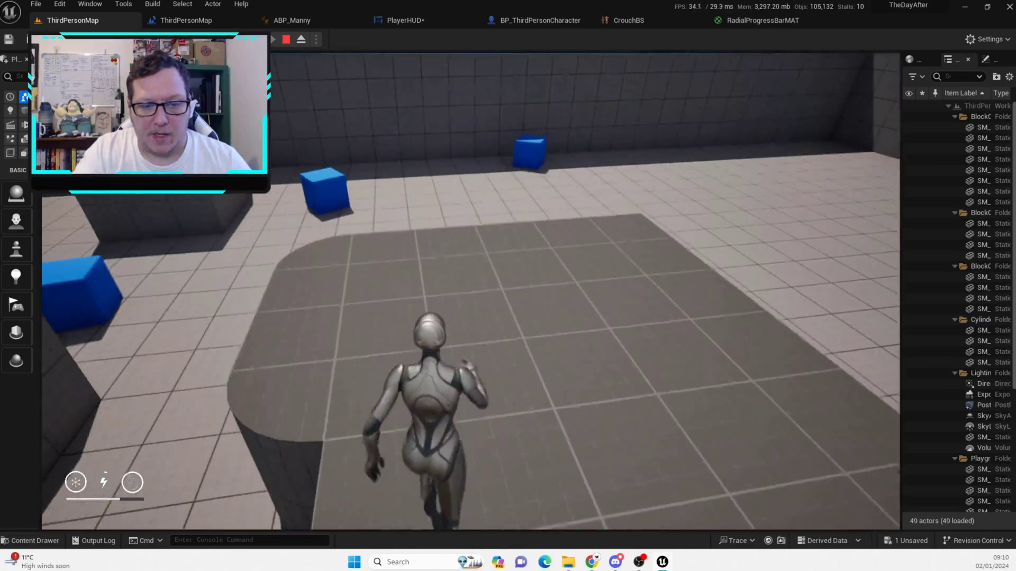
pyautogui.press('Escape')
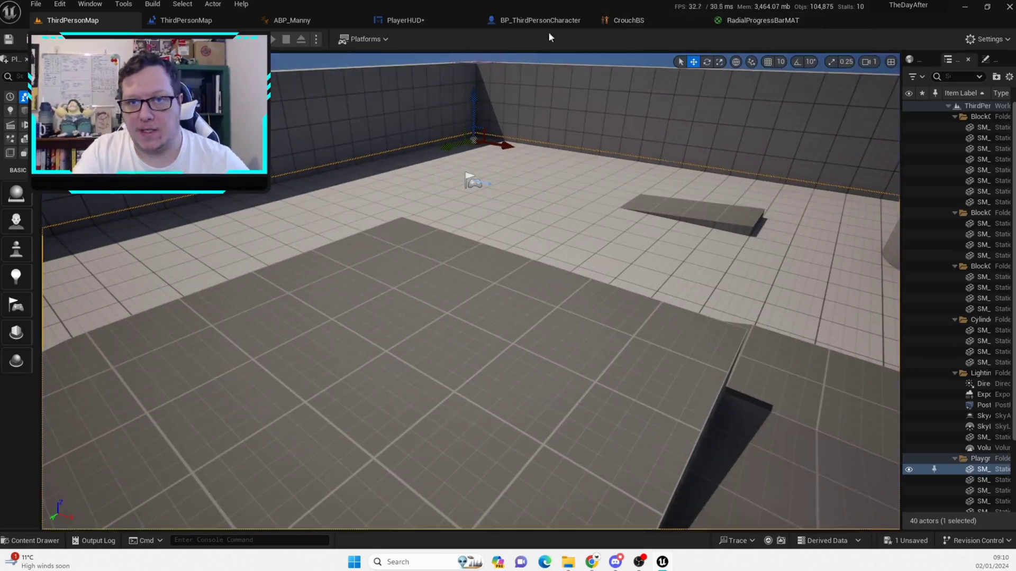
pyautogui.click(316, 21)
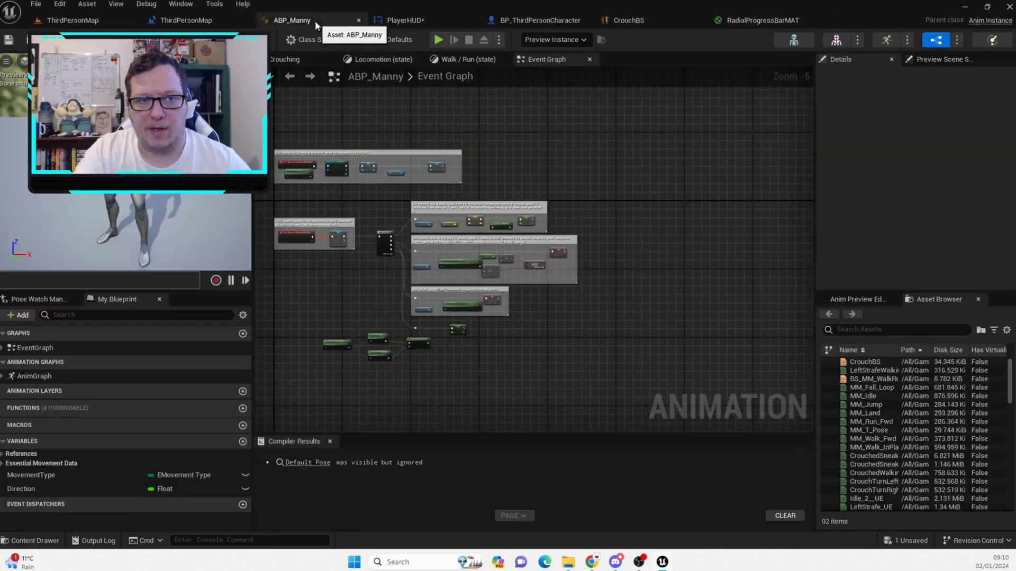
pyautogui.click(214, 19)
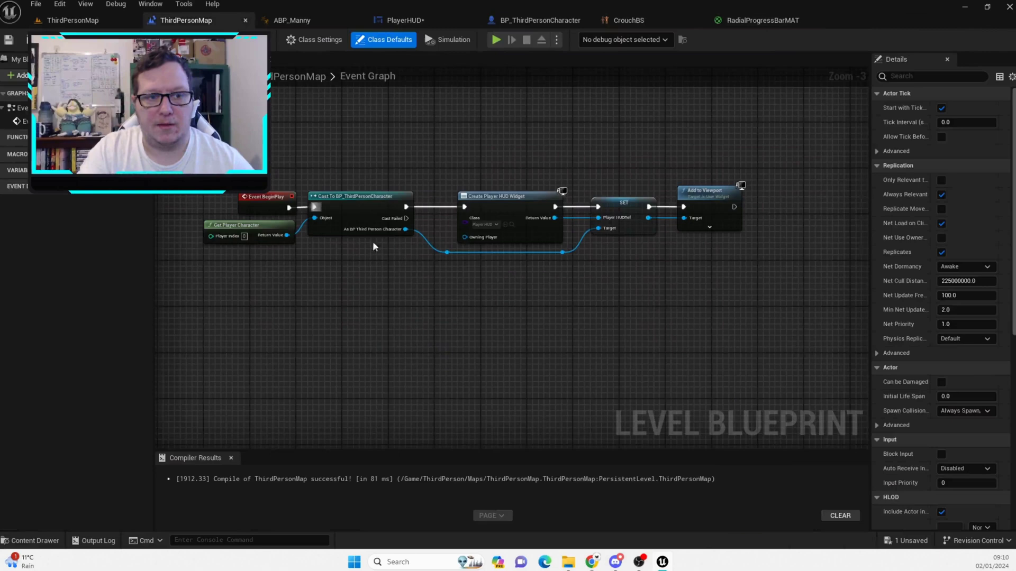
pyautogui.click(513, 19)
# Copy the Character Movement velocity check nodes, through Vector Length XY and greater than 1.0, from the sprinting logic.
pyautogui.moveTo(220, 293); pyautogui.dragTo(426, 312, button='right')
pyautogui.scroll(-5, 427, 317)
pyautogui.moveTo(389, 373); pyautogui.dragTo(433, 193, button='right')
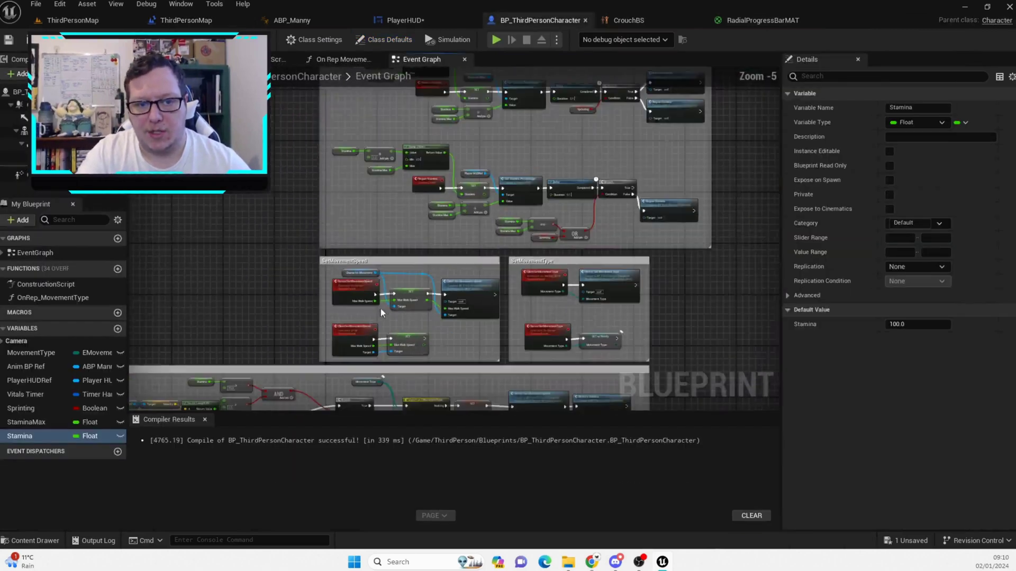
pyautogui.moveTo(366, 343); pyautogui.dragTo(374, 306, button='right')
pyautogui.scroll(2, 395, 284)
pyautogui.moveTo(244, 281); pyautogui.dragTo(406, 272, button='right')
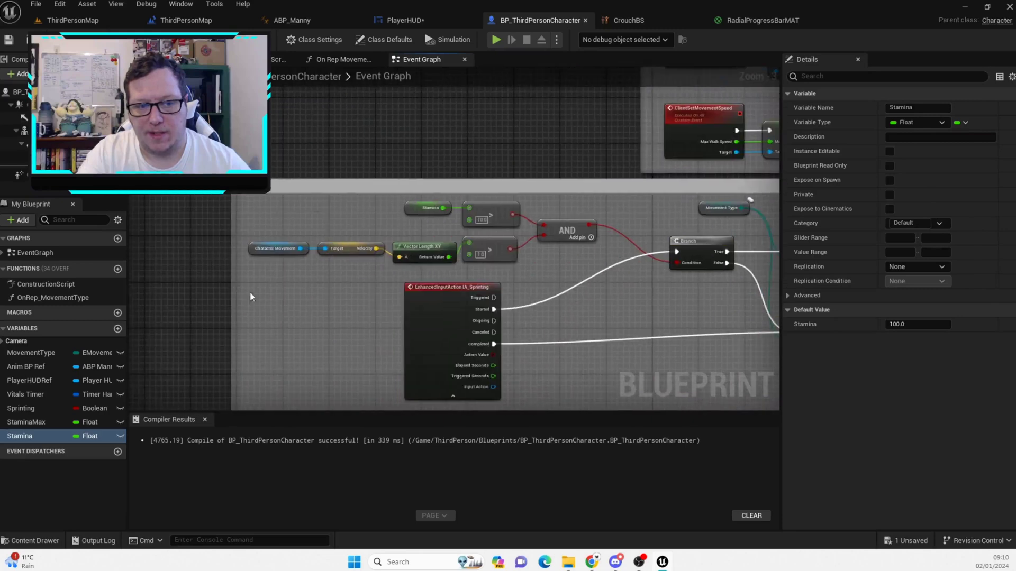
pyautogui.moveTo(259, 271); pyautogui.dragTo(476, 256)
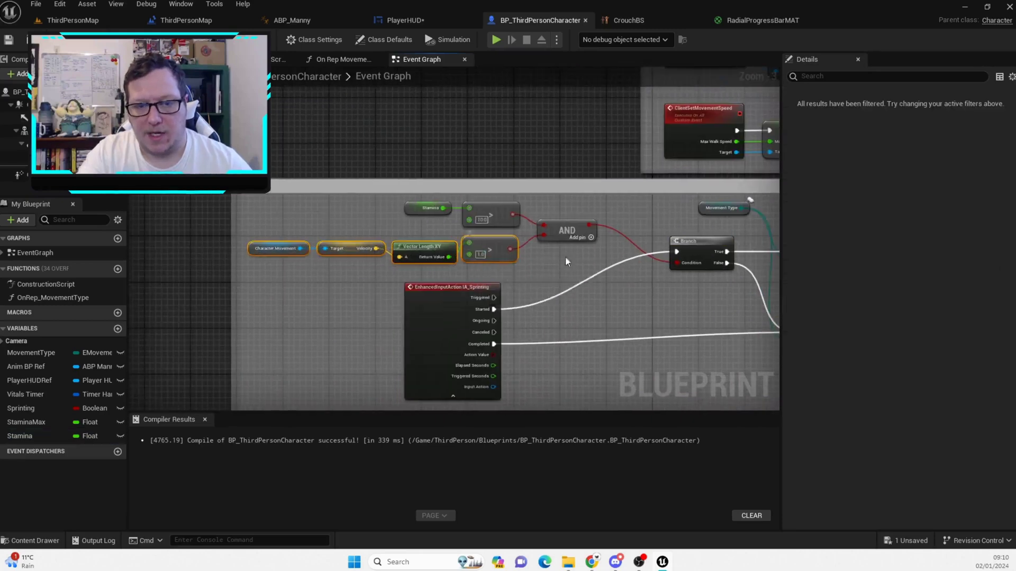
# In Stamina Regeneration, insert a Branch between Reduce Stamina and SET Stamina, and paste the velocity check as its condition.
pyautogui.scroll(-3, 566, 263)
pyautogui.moveTo(567, 263); pyautogui.dragTo(413, 367, button='right')
pyautogui.scroll(1, 472, 253)
pyautogui.moveTo(507, 179); pyautogui.dragTo(471, 291, button='right')
pyautogui.scroll(2, 498, 199)
pyautogui.scroll(2, 471, 291)
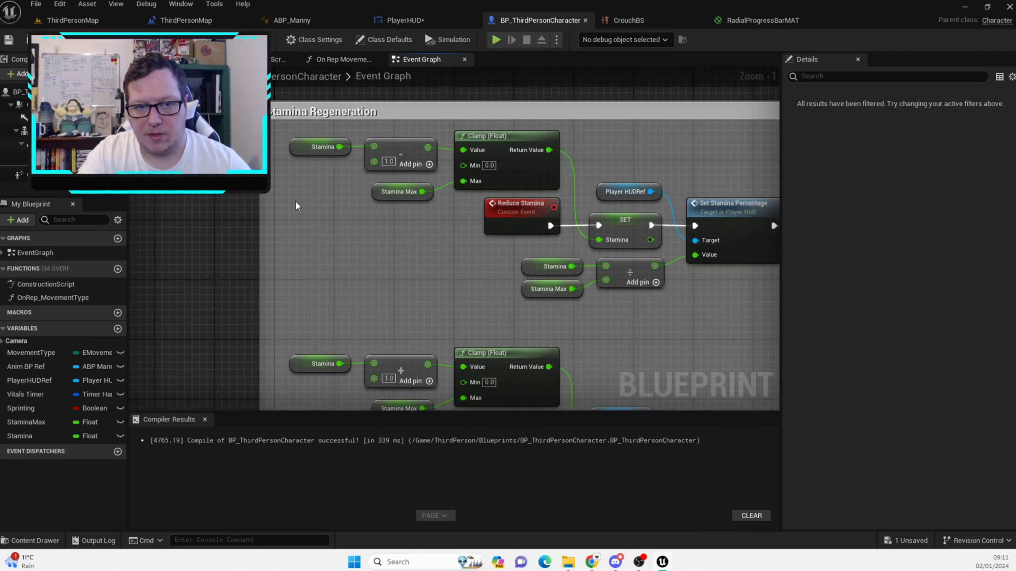
pyautogui.moveTo(295, 204)
pyautogui.mouseDown()
pyautogui.moveTo(498, 155)
pyautogui.moveTo(380, 188)
pyautogui.moveTo(309, 189)
pyautogui.mouseUp()
pyautogui.moveTo(309, 190); pyautogui.dragTo(515, 147)
pyautogui.moveTo(494, 211); pyautogui.dragTo(597, 227)
pyautogui.click(416, 216)
pyautogui.hotkey('ctrl', 'v')
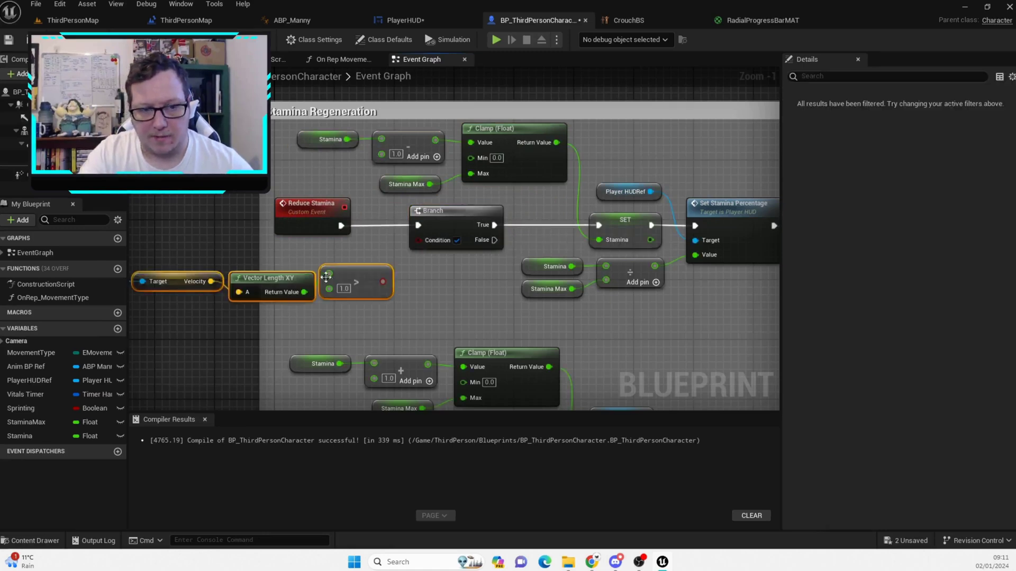
pyautogui.moveTo(382, 281); pyautogui.dragTo(417, 240)
# Wire the new Branch's False output to the Delay in the Reduce Stamina chain, routing it below the nodes through two reroute points.
pyautogui.scroll(-1, 417, 240)
pyautogui.moveTo(417, 240); pyautogui.dragTo(230, 251, button='right')
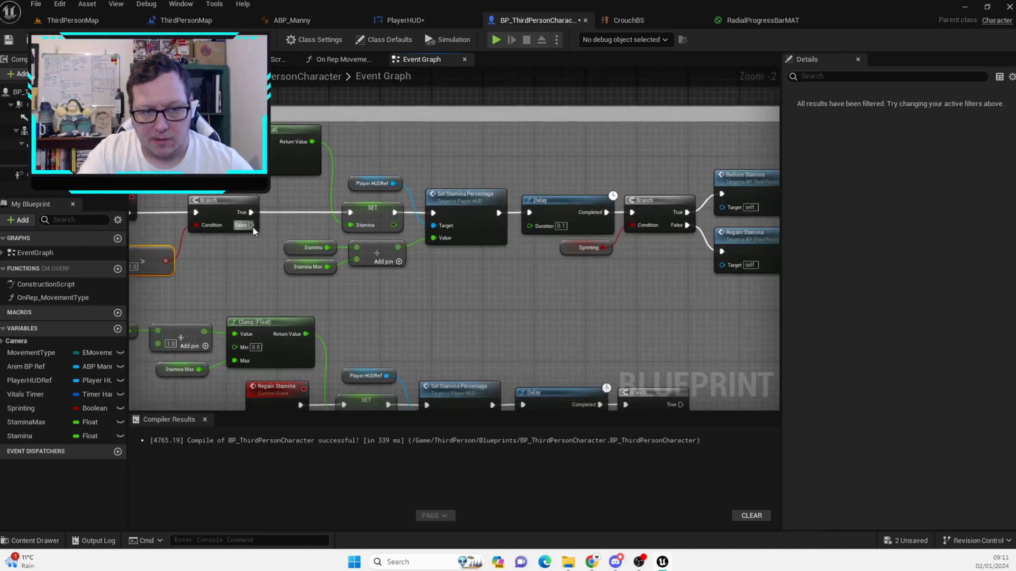
pyautogui.moveTo(251, 225); pyautogui.dragTo(531, 217)
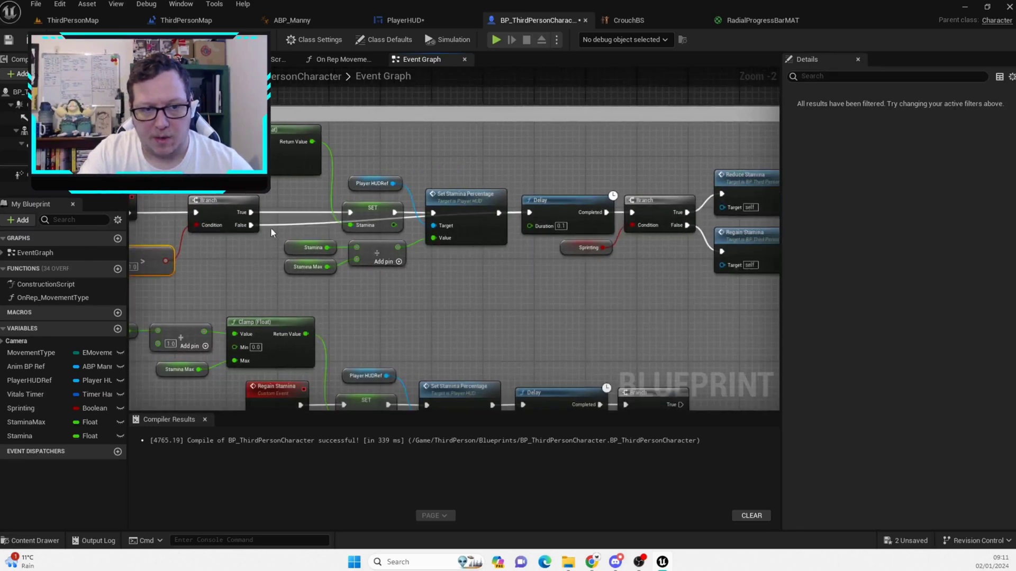
pyautogui.doubleClick(273, 226)
pyautogui.moveTo(273, 226); pyautogui.dragTo(484, 304)
pyautogui.doubleClick(351, 286)
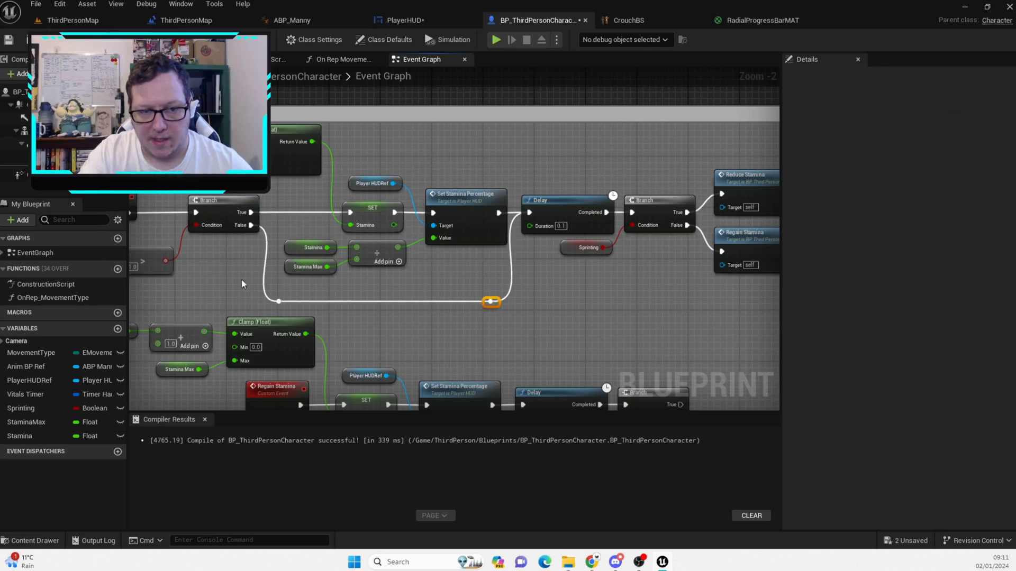
pyautogui.moveTo(258, 289); pyautogui.dragTo(399, 306)
pyautogui.moveTo(494, 304); pyautogui.dragTo(267, 294)
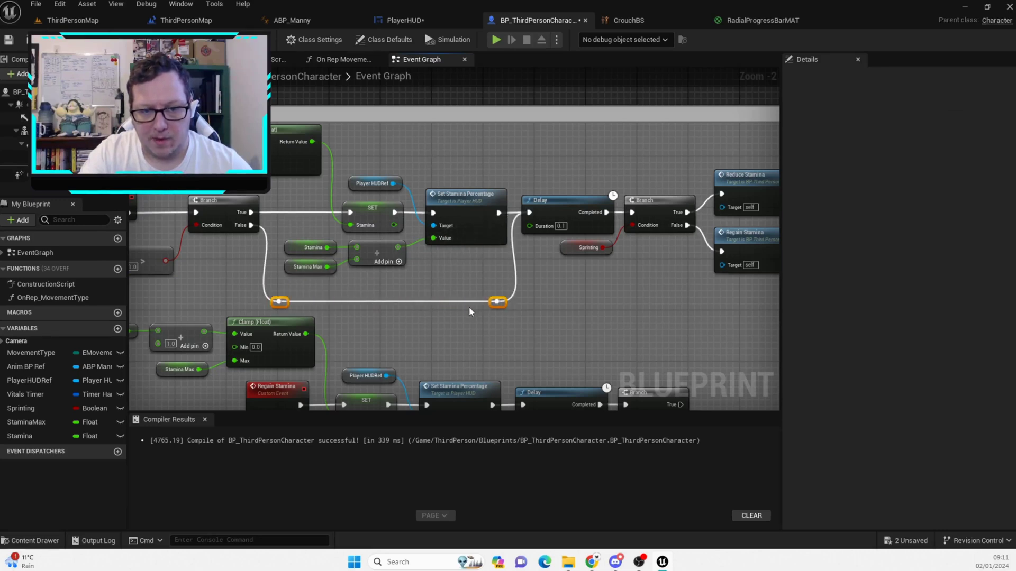
pyautogui.moveTo(495, 306); pyautogui.dragTo(494, 294)
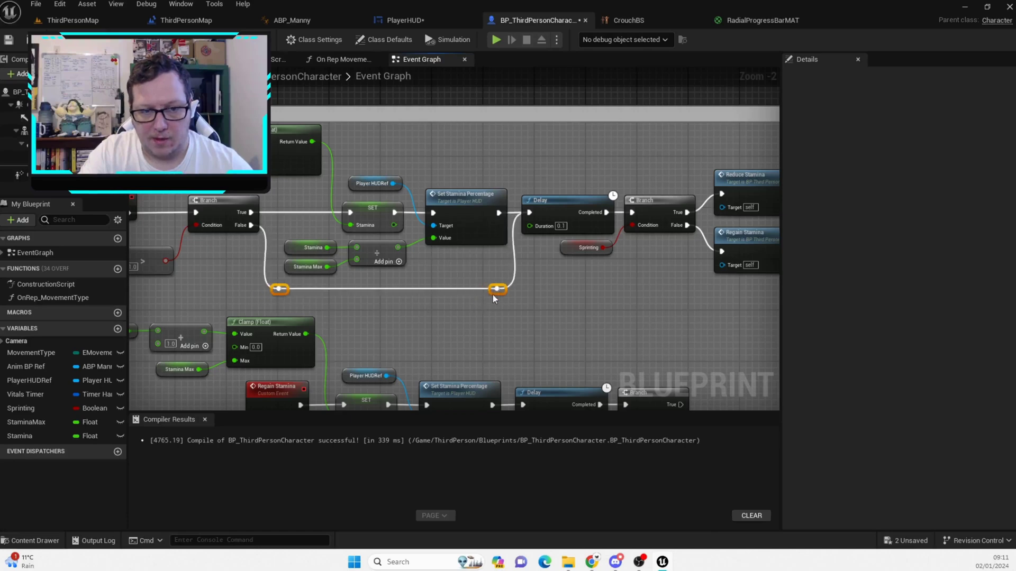
# Examine the IA_Sprinting logic, including the stamina and velocity conditions and the branch that ends sprinting and resets the movement speed.
pyautogui.moveTo(493, 294); pyautogui.dragTo(523, 273, button='right')
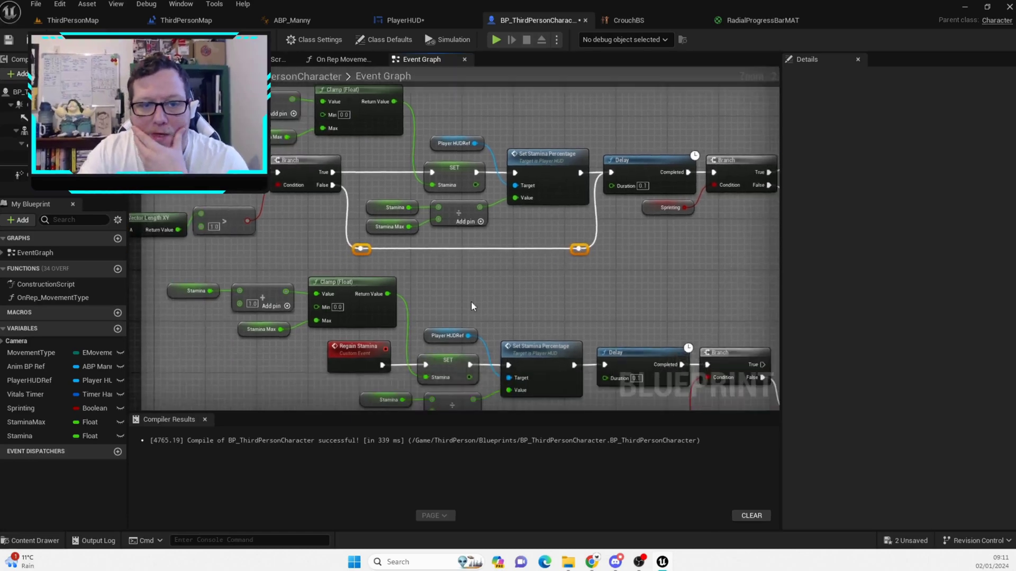
pyautogui.scroll(-3, 473, 306)
pyautogui.moveTo(444, 267); pyautogui.dragTo(332, 271)
pyautogui.moveTo(436, 293); pyautogui.dragTo(415, 89, button='right')
pyautogui.scroll(1, 417, 251)
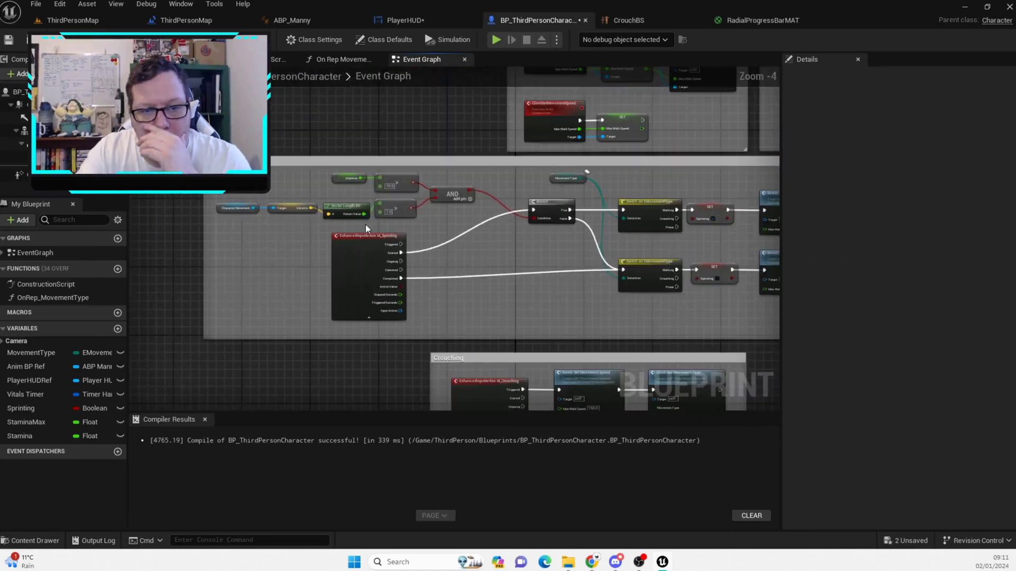
pyautogui.moveTo(522, 259); pyautogui.dragTo(458, 293, button='right')
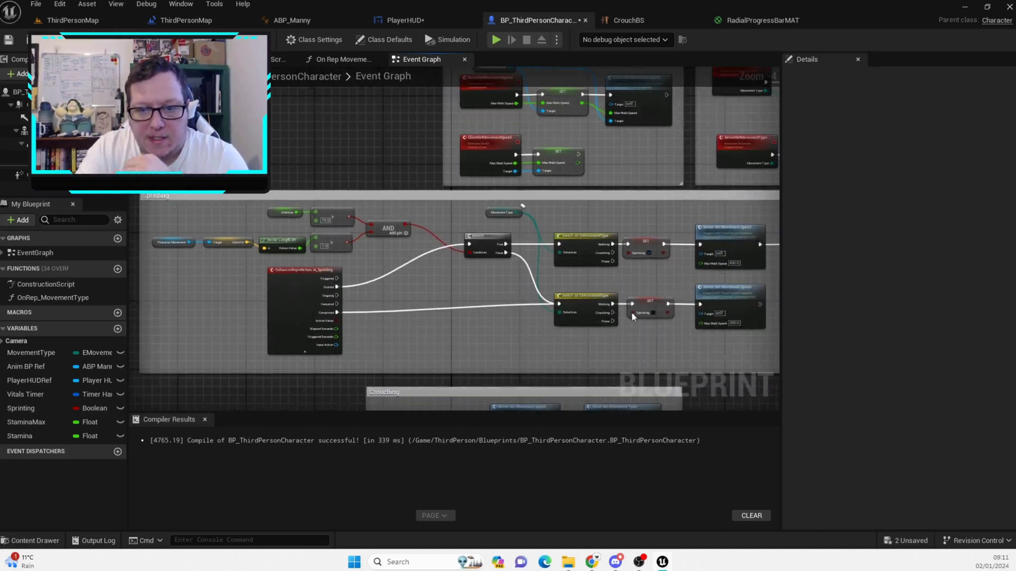
pyautogui.moveTo(618, 323); pyautogui.dragTo(543, 315, button='right')
pyautogui.moveTo(504, 276); pyautogui.dragTo(656, 302)
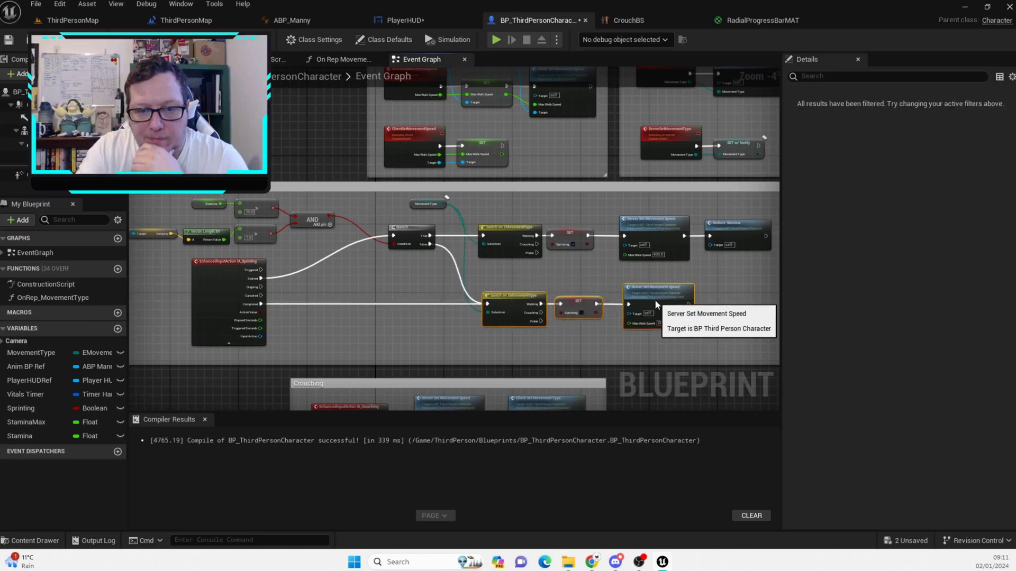
pyautogui.moveTo(364, 296); pyautogui.dragTo(488, 299, button='right')
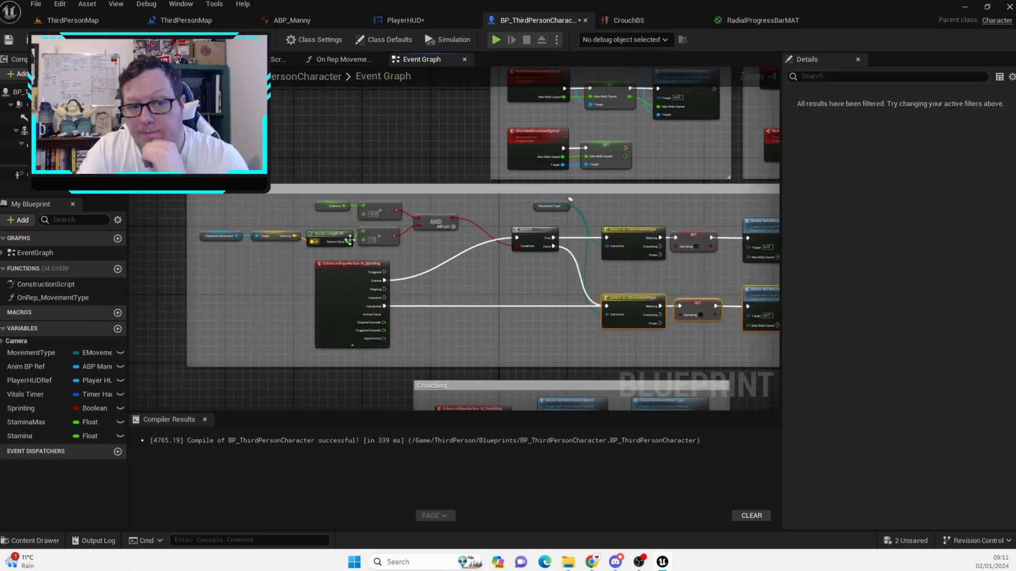
pyautogui.moveTo(718, 233); pyautogui.dragTo(589, 241, button='right')
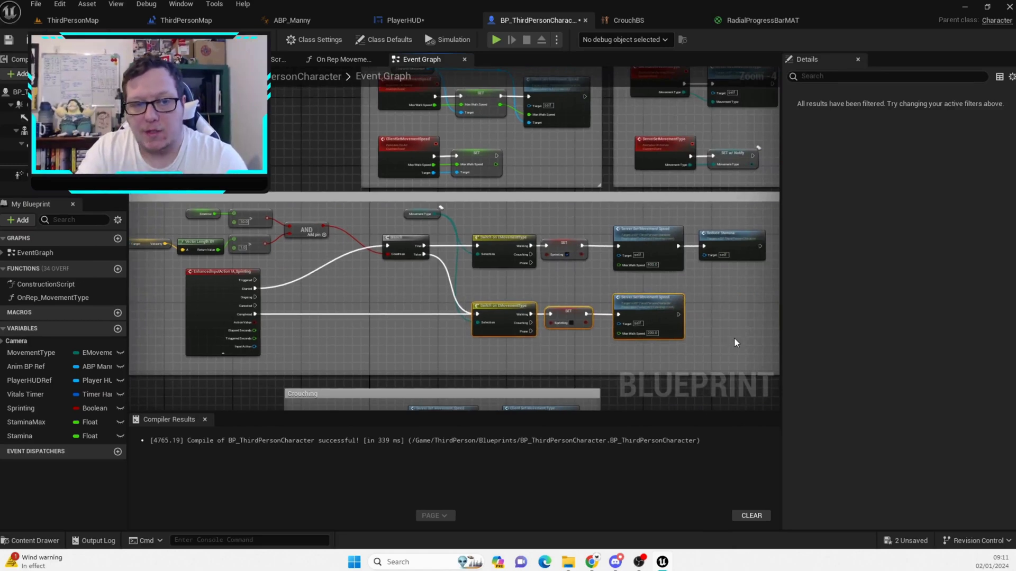
pyautogui.moveTo(248, 273); pyautogui.dragTo(425, 281, button='right')
pyautogui.scroll(3, 422, 278)
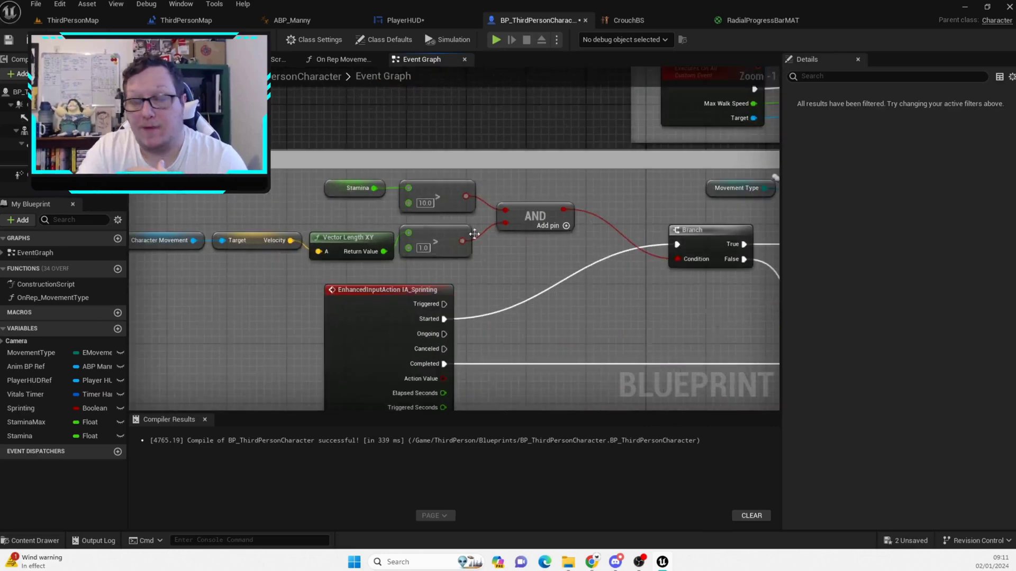
# Review the Reduce Stamina chain: stamina subtraction, HUD percentage update, Delay, Sprinting check and the velocity condition.
pyautogui.scroll(-2, 653, 303)
pyautogui.moveTo(762, 230); pyautogui.dragTo(399, 409, button='right')
pyautogui.moveTo(453, 170); pyautogui.dragTo(408, 379, button='right')
pyautogui.scroll(-1, 512, 336)
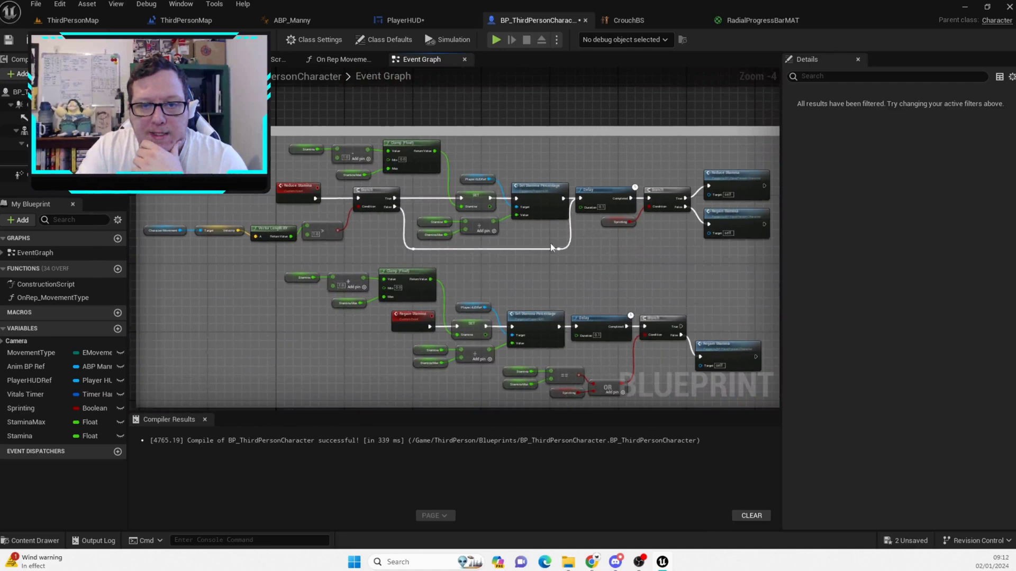
pyautogui.moveTo(271, 139); pyautogui.dragTo(427, 178)
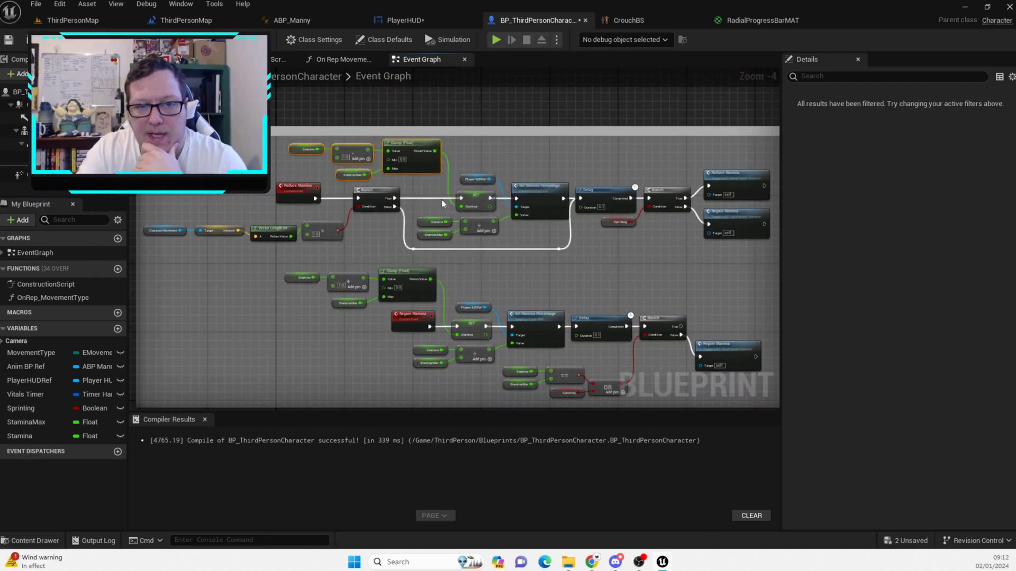
pyautogui.moveTo(416, 214); pyautogui.dragTo(551, 236)
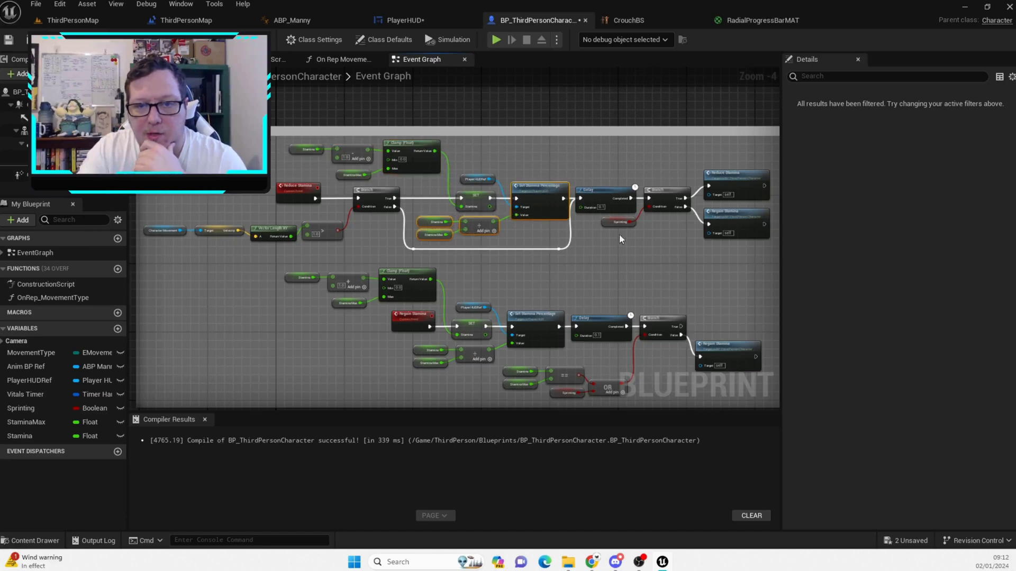
pyautogui.click(590, 203)
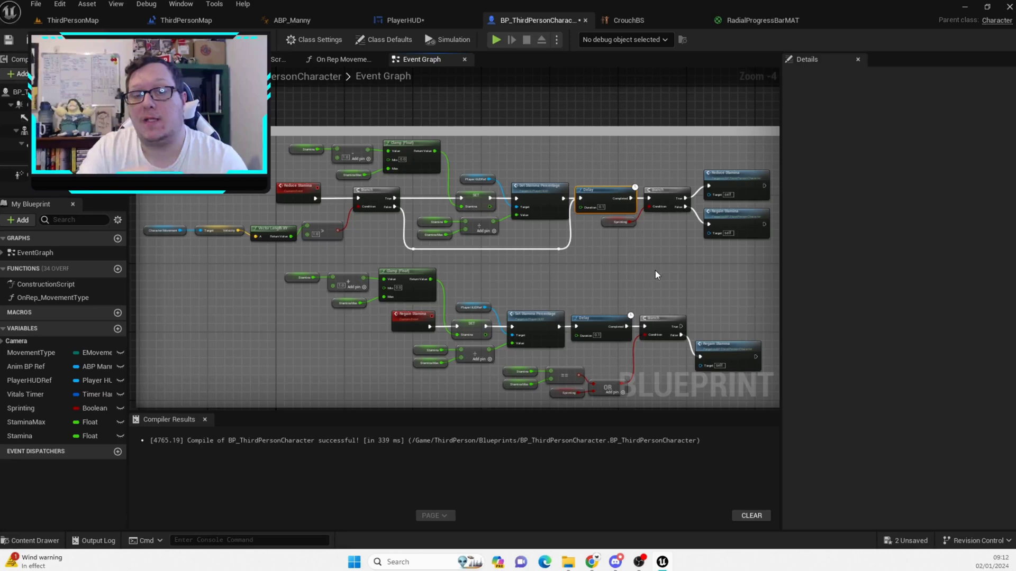
pyautogui.click(628, 234)
pyautogui.moveTo(676, 213); pyautogui.dragTo(675, 217)
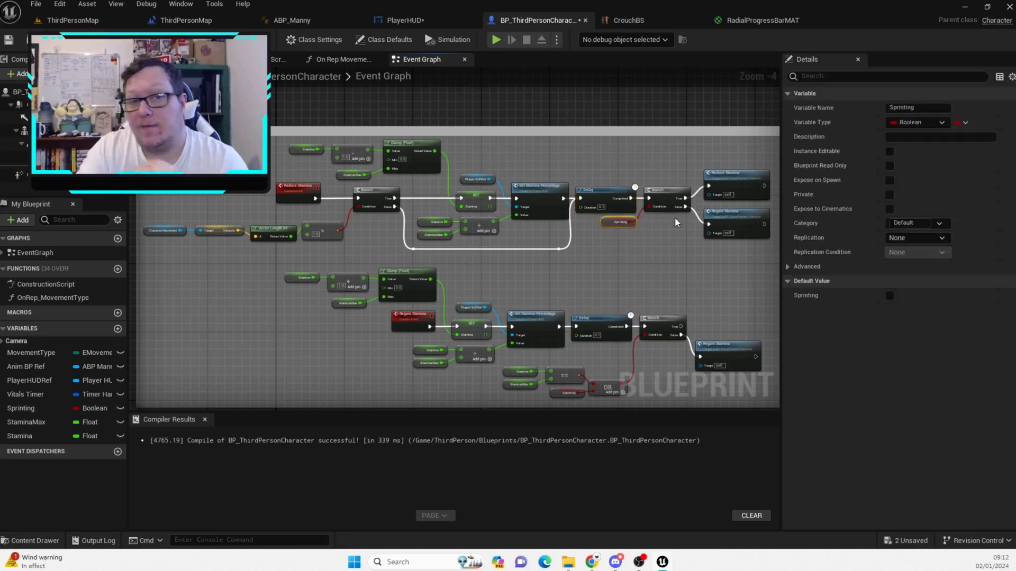
pyautogui.click(668, 258)
pyautogui.moveTo(669, 258); pyautogui.dragTo(639, 260, button='right')
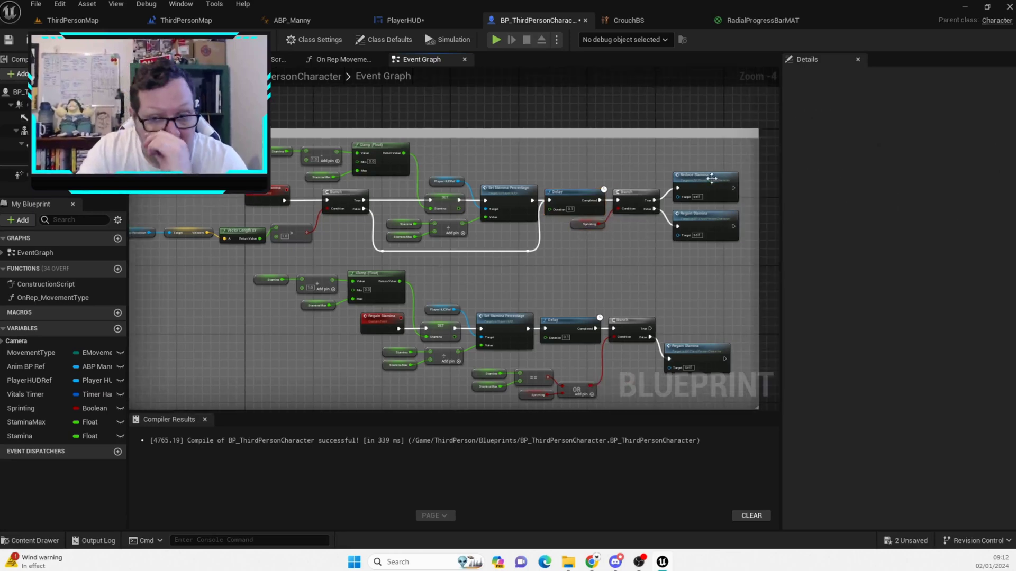
pyautogui.moveTo(164, 215); pyautogui.dragTo(342, 210, button='right')
pyautogui.moveTo(310, 216); pyautogui.dragTo(460, 236)
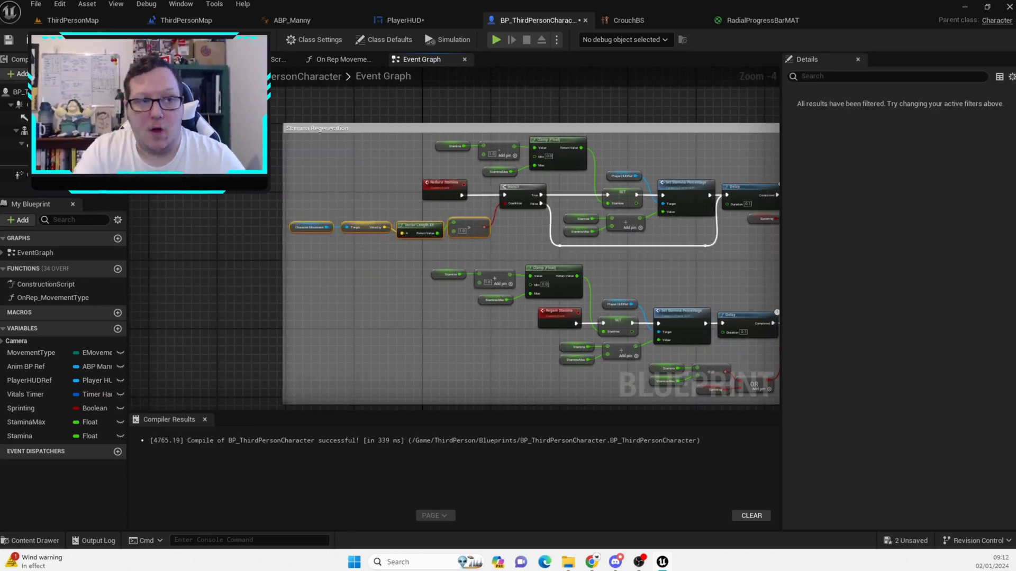
# Start a play session in ThirdPersonMap and test standing, running and jumping with the character around the ramp.
pyautogui.click(73, 20)
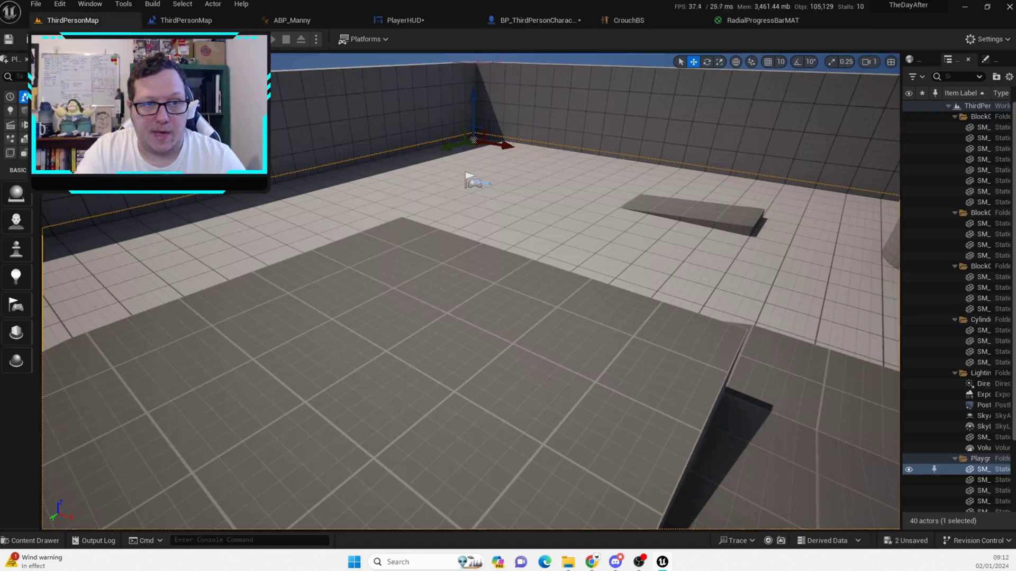
pyautogui.click(272, 39)
pyautogui.press('w')
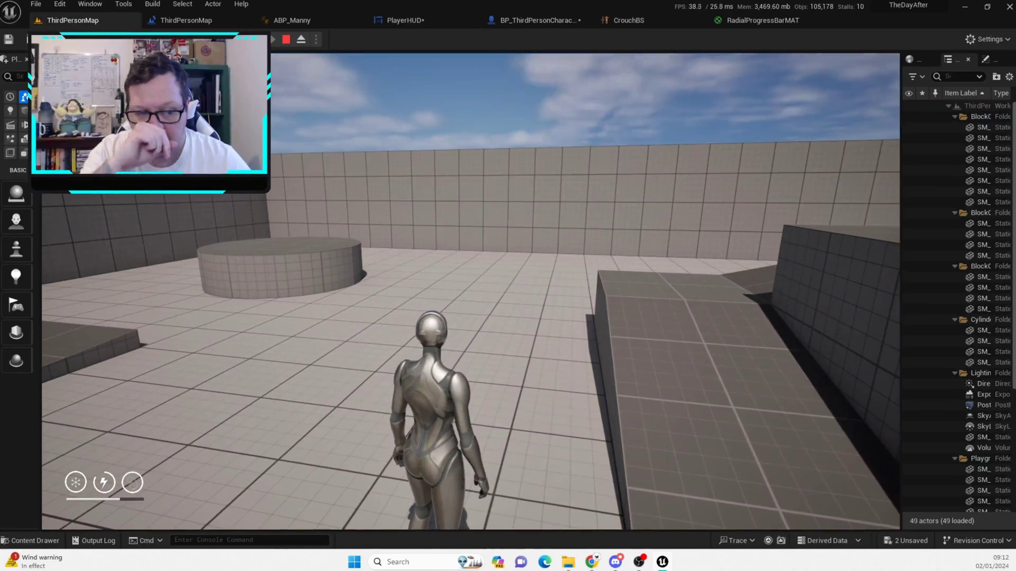
pyautogui.press('w')
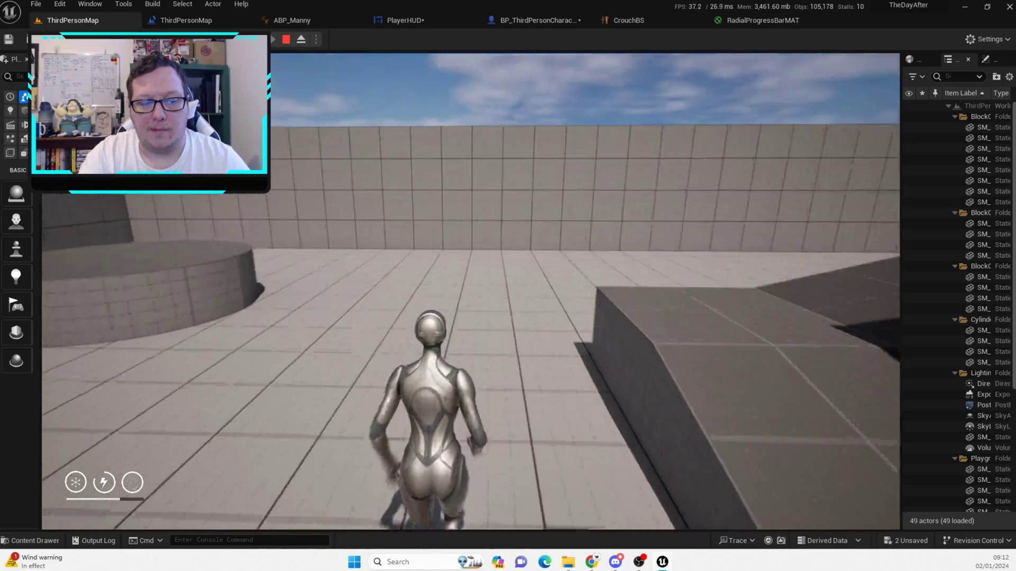
pyautogui.press('space')
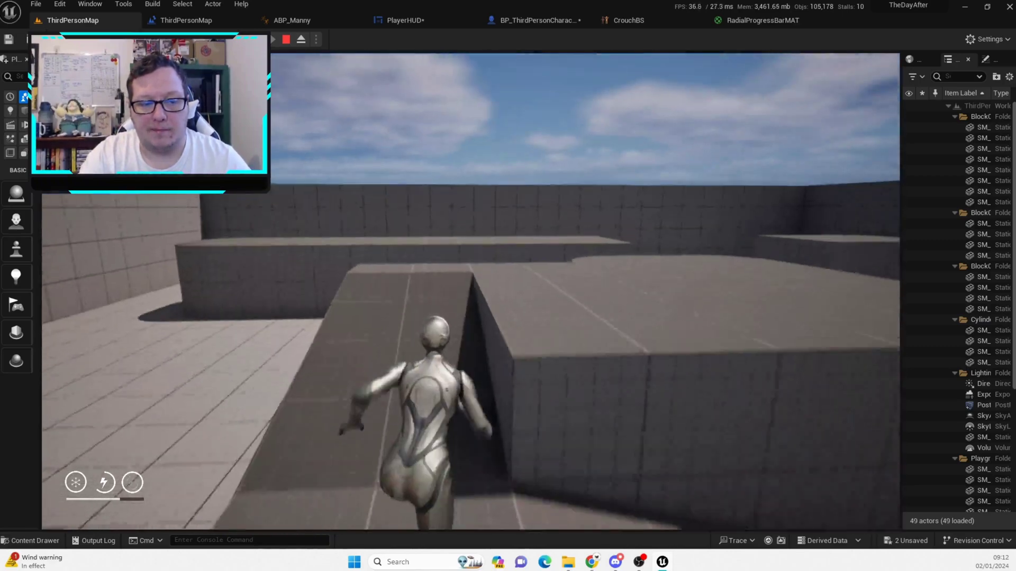
pyautogui.press('space')
# Move the character in short runs over the raised surfaces and beside the block to test stamina drain and recovery.
pyautogui.press('w')
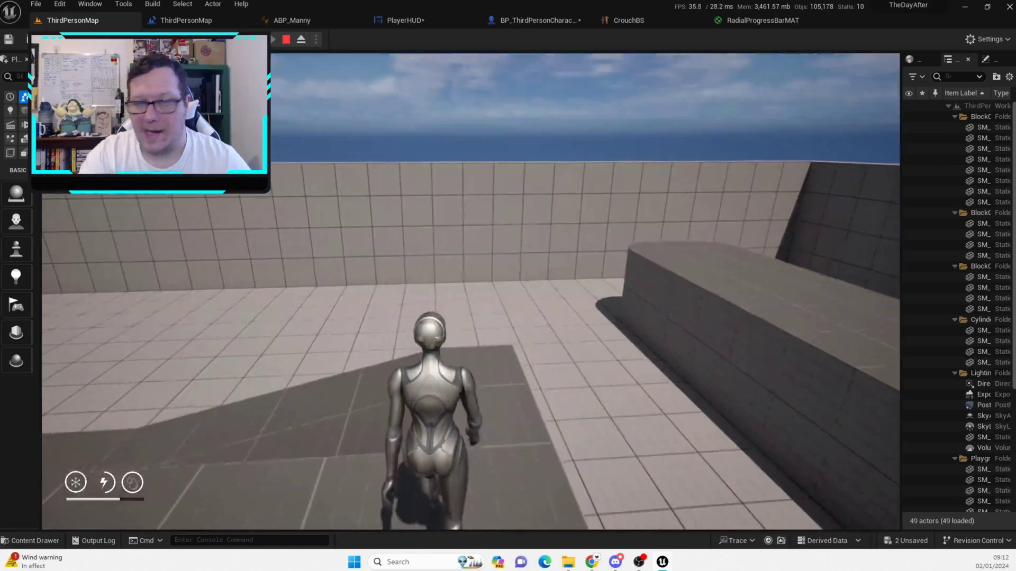
pyautogui.press('w')
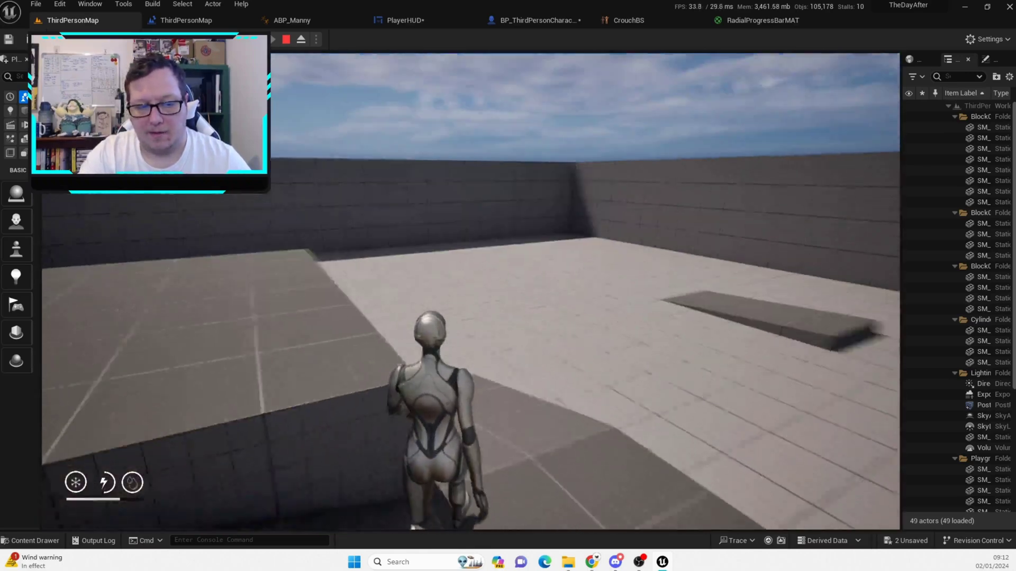
pyautogui.press('w')
pyautogui.press('w')
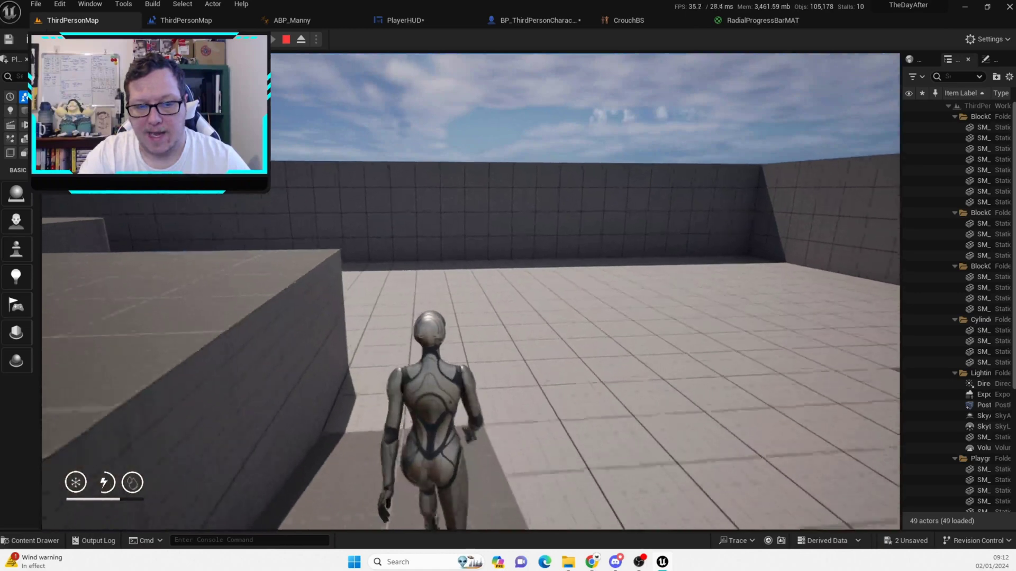
# Stop the play session and return to the stamina logic in the BP_ThirdPersonCharacter Event Graph.
pyautogui.hotkey('shift', 'F1')
pyautogui.press('Escape')
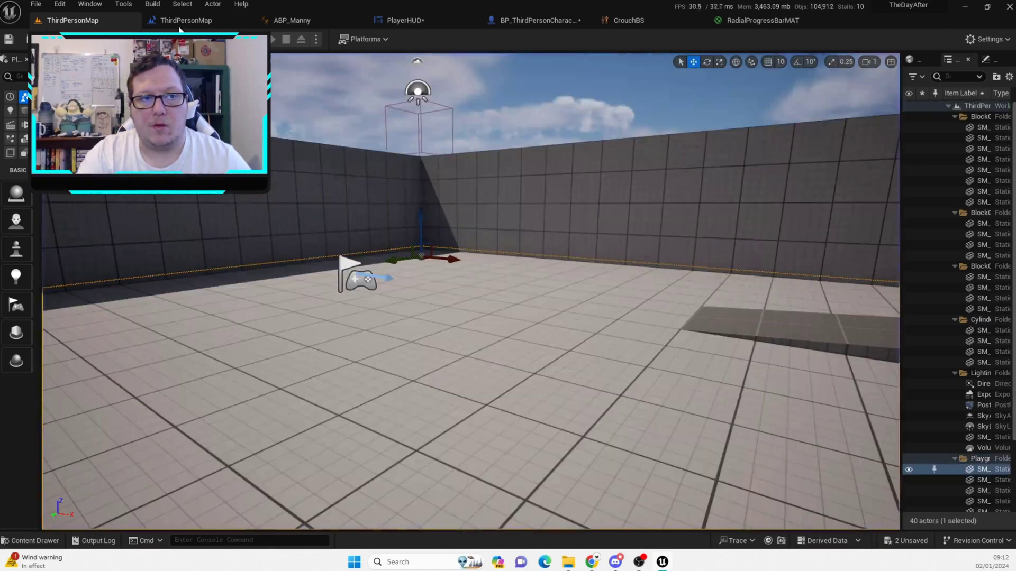
pyautogui.click(499, 23)
pyautogui.moveTo(497, 282); pyautogui.dragTo(305, 200, button='right')
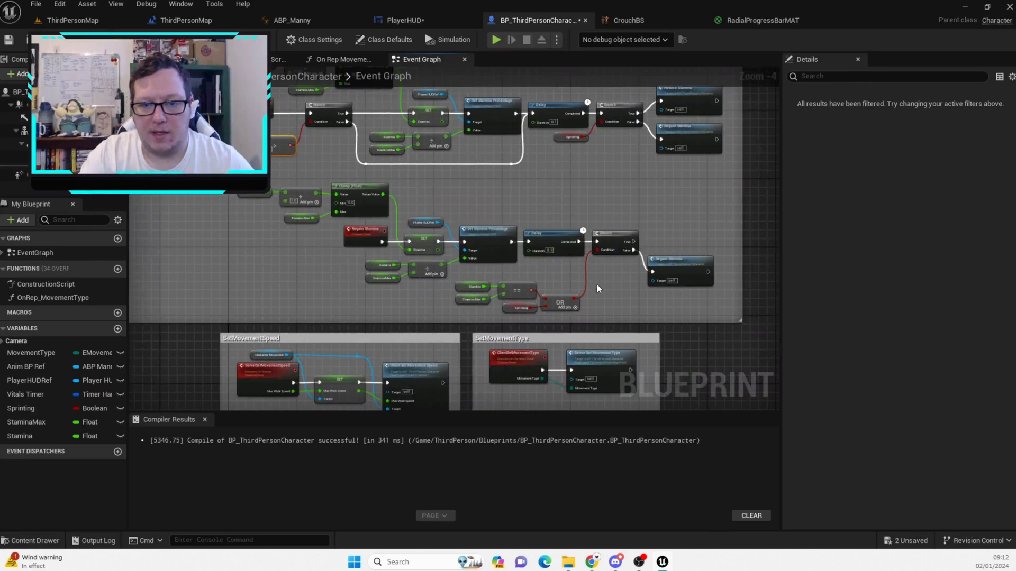
pyautogui.scroll(2, 453, 183)
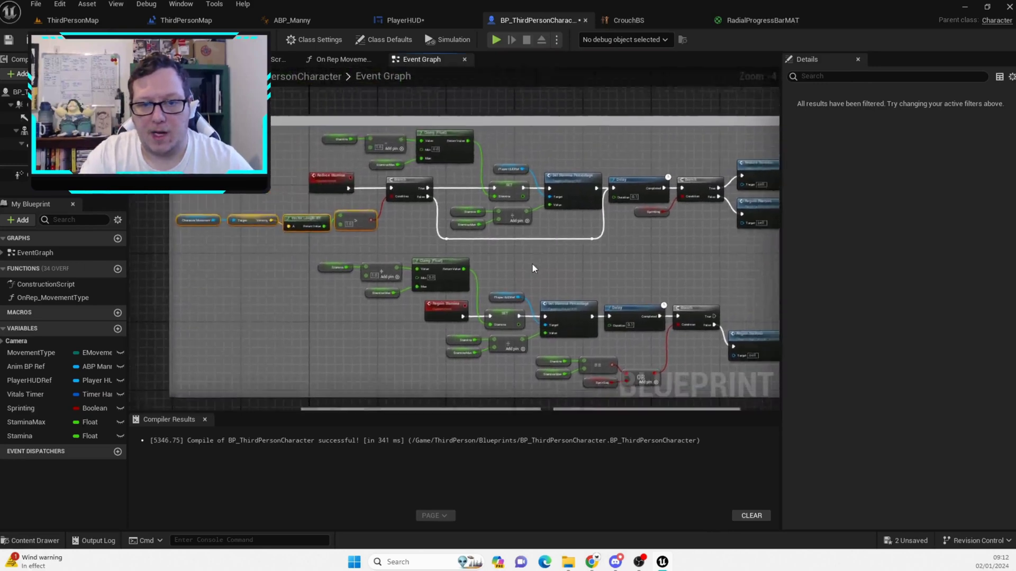
pyautogui.moveTo(536, 255); pyautogui.dragTo(493, 300, button='right')
# Add a Regain Stamina call and wire it between the two reroute nodes on the velocity Branch's False path to the Delay.
pyautogui.rightClick(431, 250)
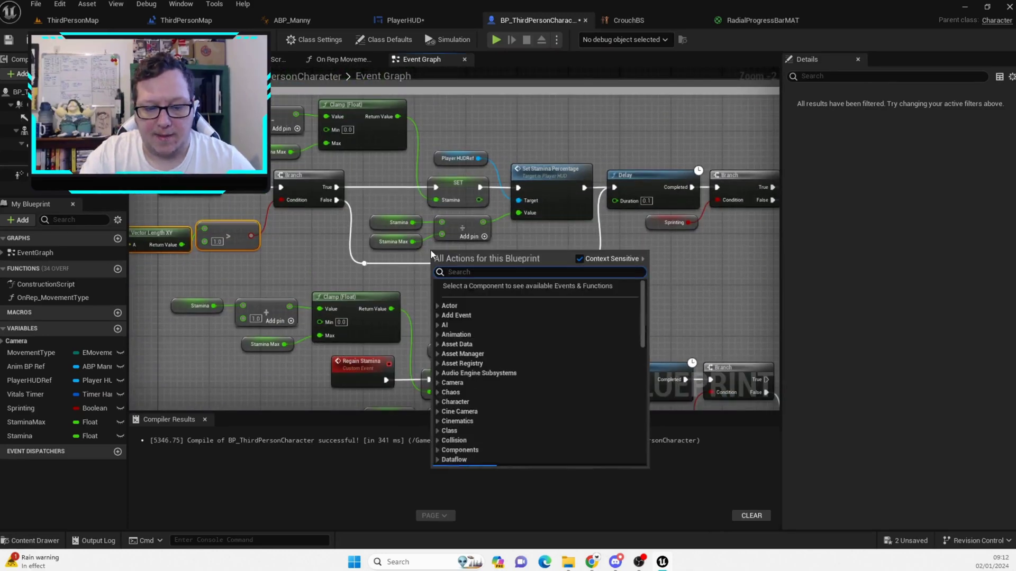
pyautogui.write('Regain s')
pyautogui.press('Return')
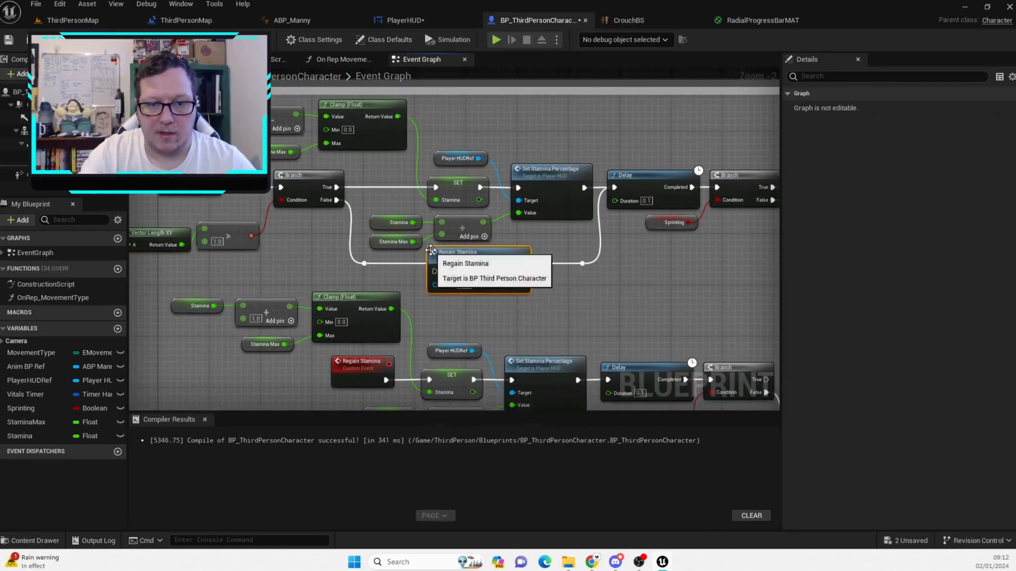
pyautogui.moveTo(364, 263); pyautogui.dragTo(441, 269)
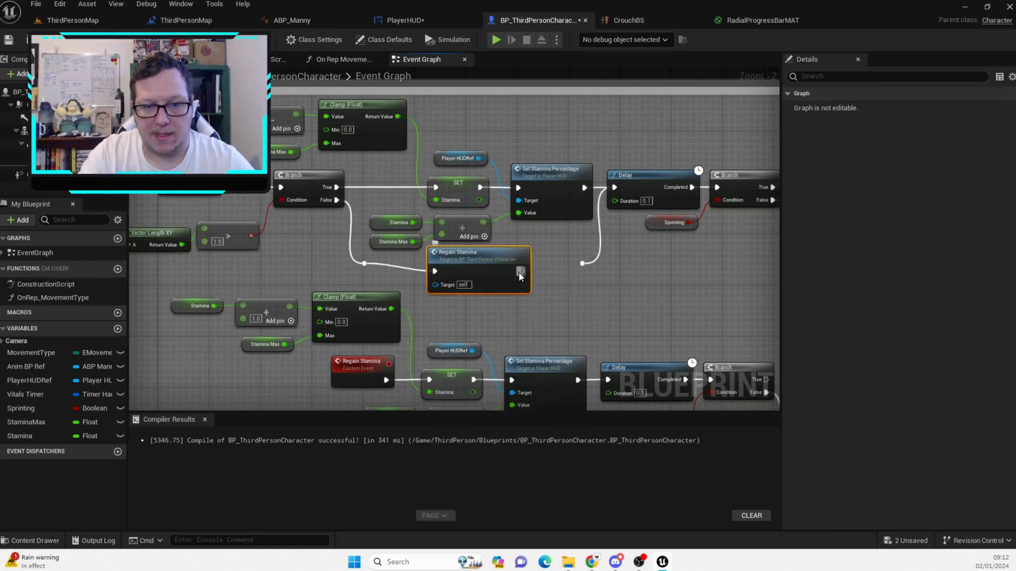
pyautogui.moveTo(521, 271); pyautogui.dragTo(582, 263)
# Align both reroute nodes with the Regain Stamina call so the wires on the False path run straight.
pyautogui.click(365, 266)
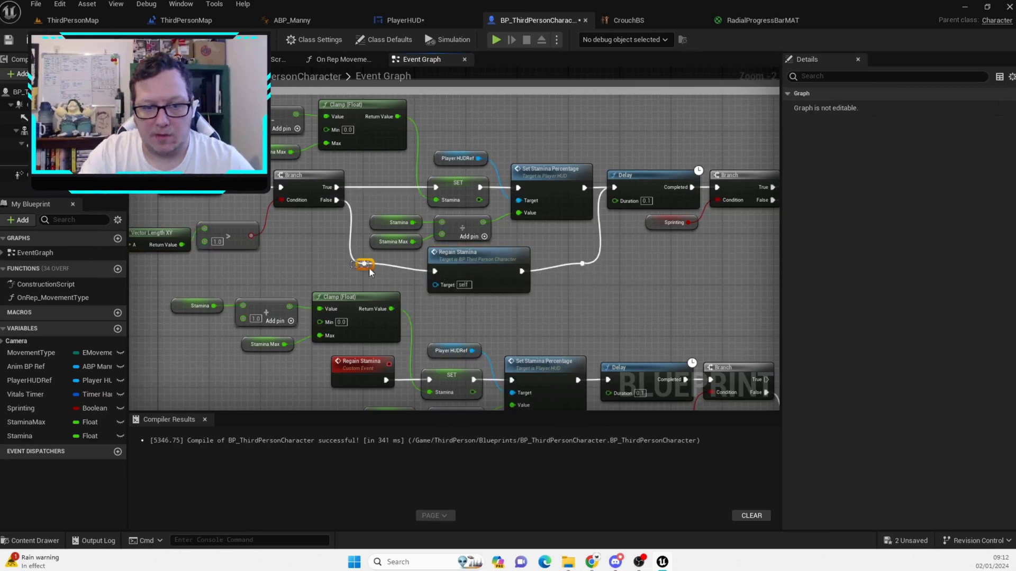
pyautogui.moveTo(359, 268); pyautogui.dragTo(358, 275)
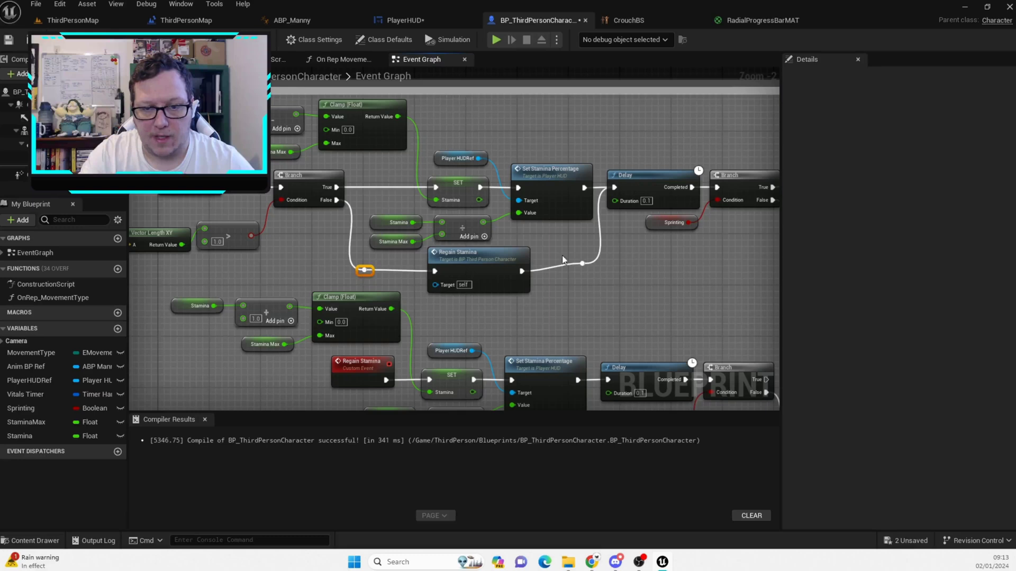
pyautogui.click(583, 263)
pyautogui.moveTo(576, 268); pyautogui.dragTo(571, 274)
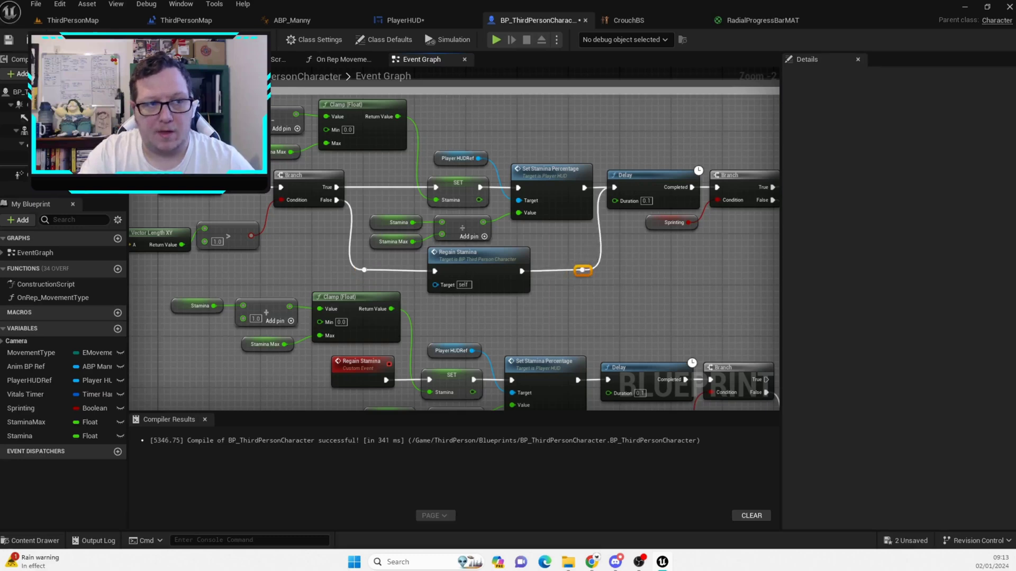
# Start a play session in ThirdPersonMap and run the character around the ramp and raised surfaces to test stamina drain and recovery.
pyautogui.click(78, 20)
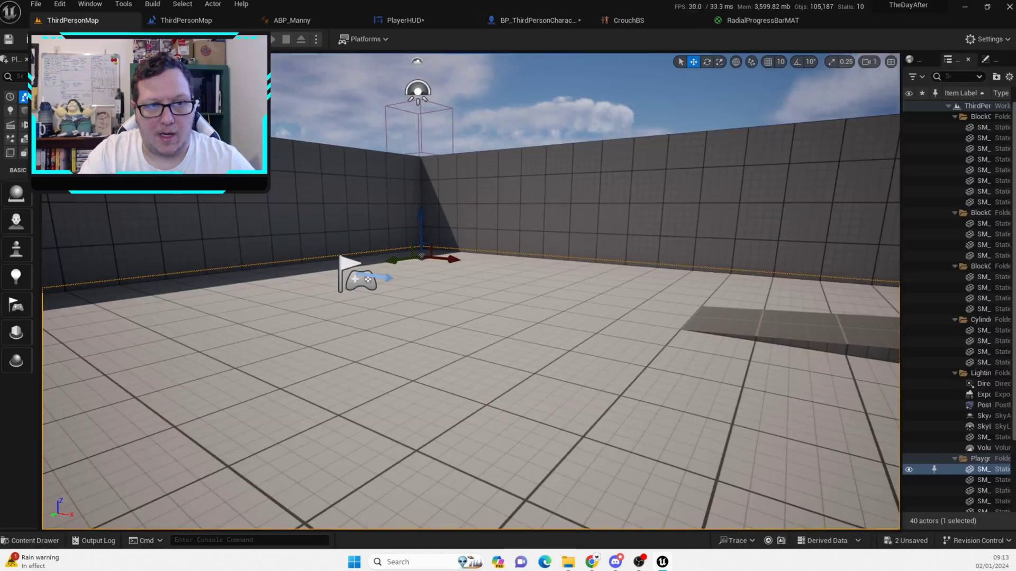
pyautogui.click(268, 39)
pyautogui.click(464, 219)
pyautogui.hotkey('shift', 'w')
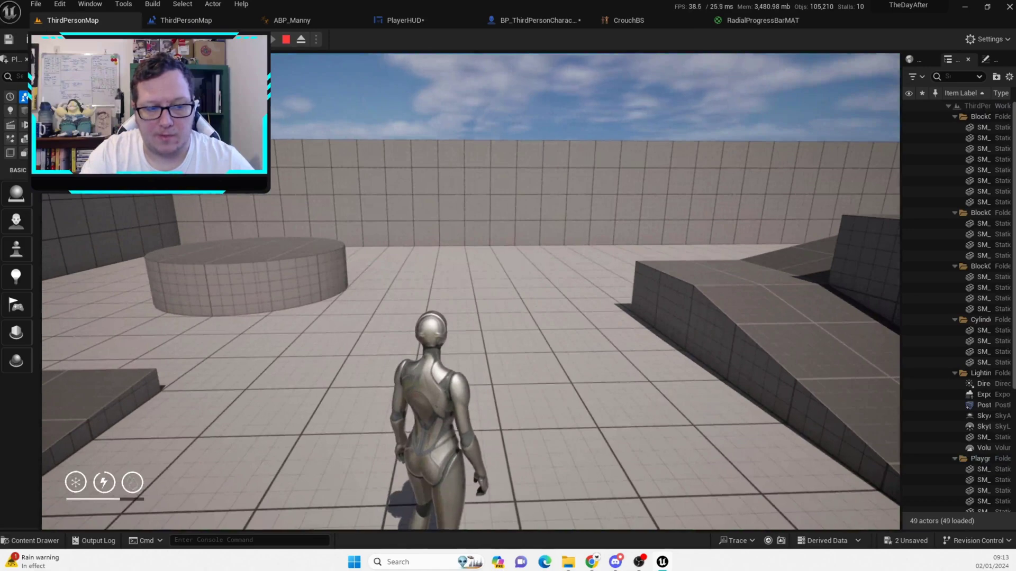
pyautogui.press('w')
pyautogui.press('w')
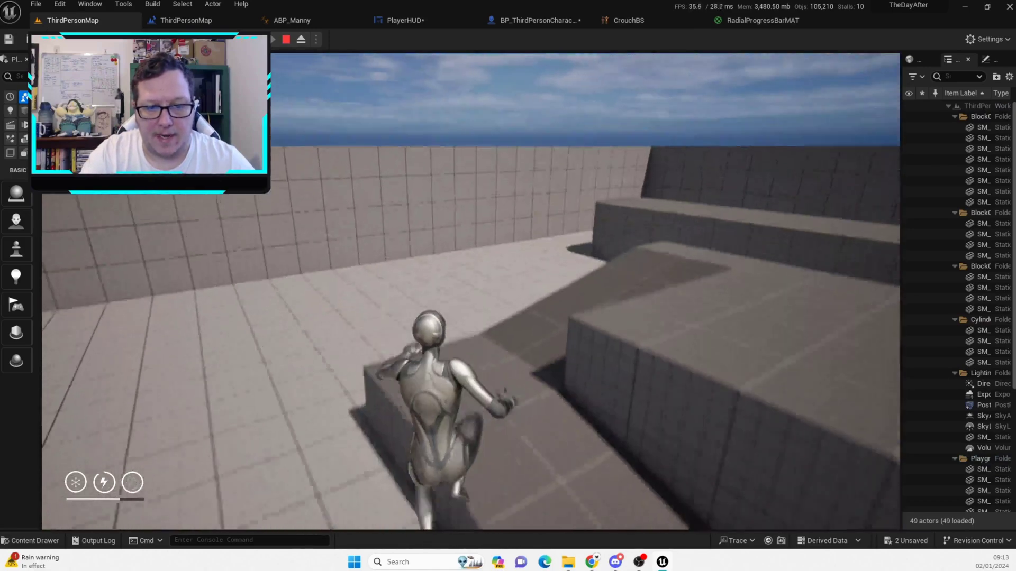
pyautogui.press('w')
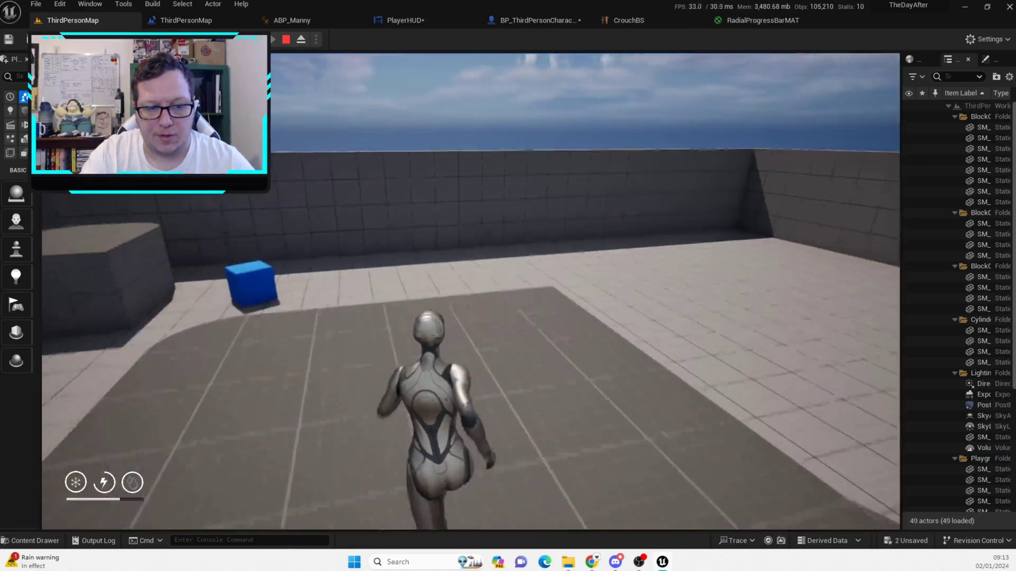
pyautogui.press('w')
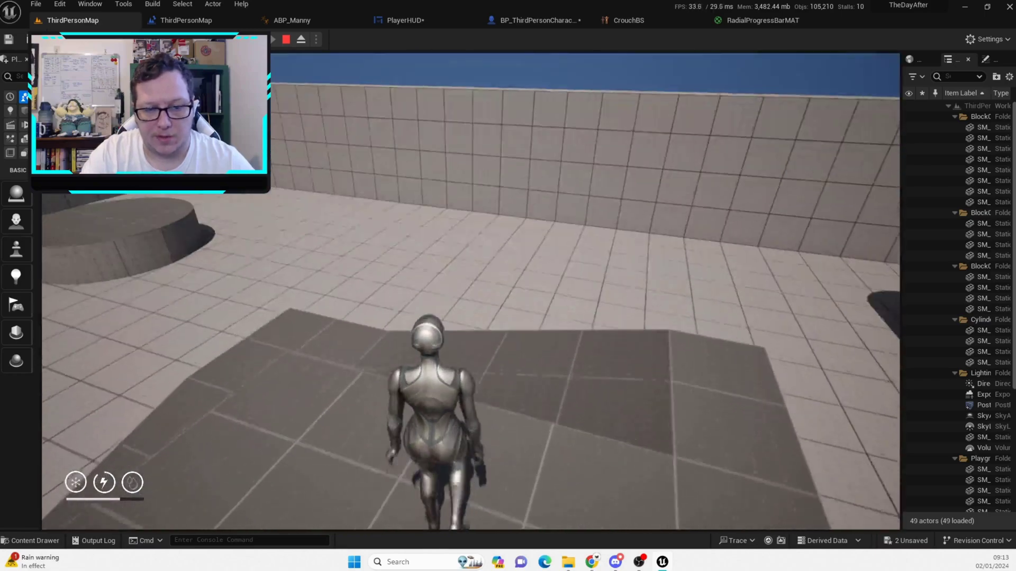
pyautogui.press('w')
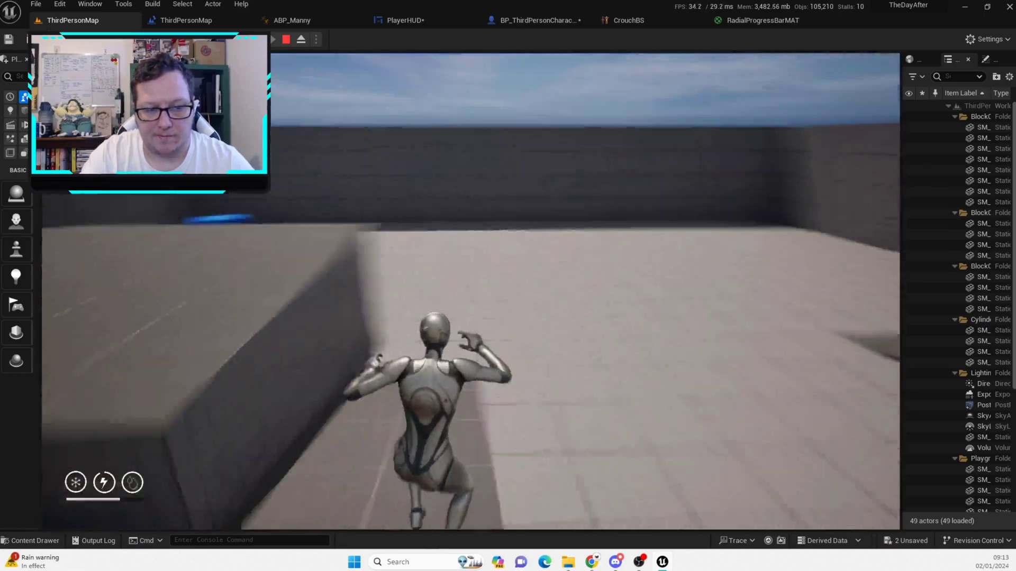
pyautogui.press('w')
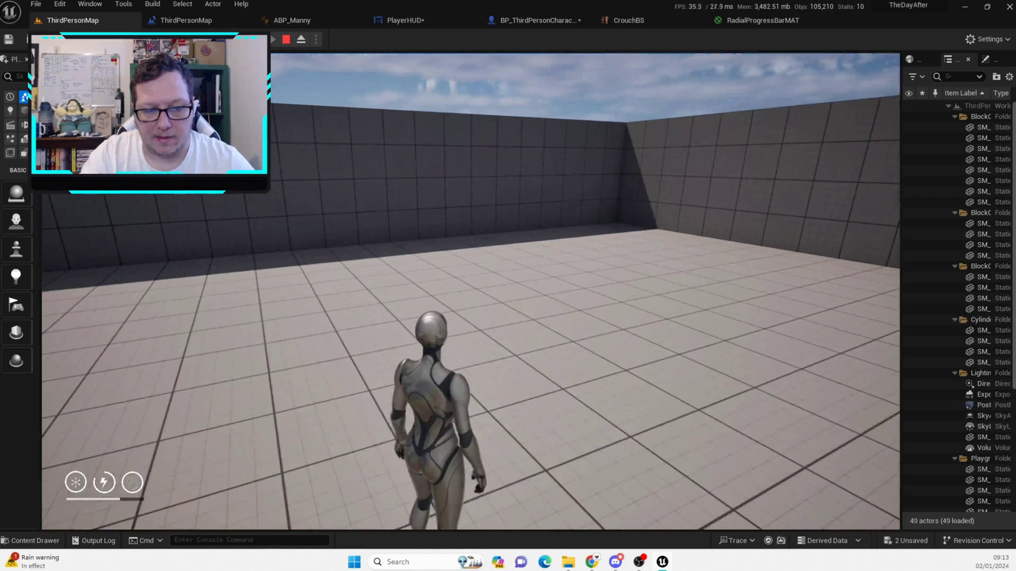
# Run and jump the character along the ramp, over the raised blocks and between the walls to test stamina drain during continuous movement.
pyautogui.press('w')
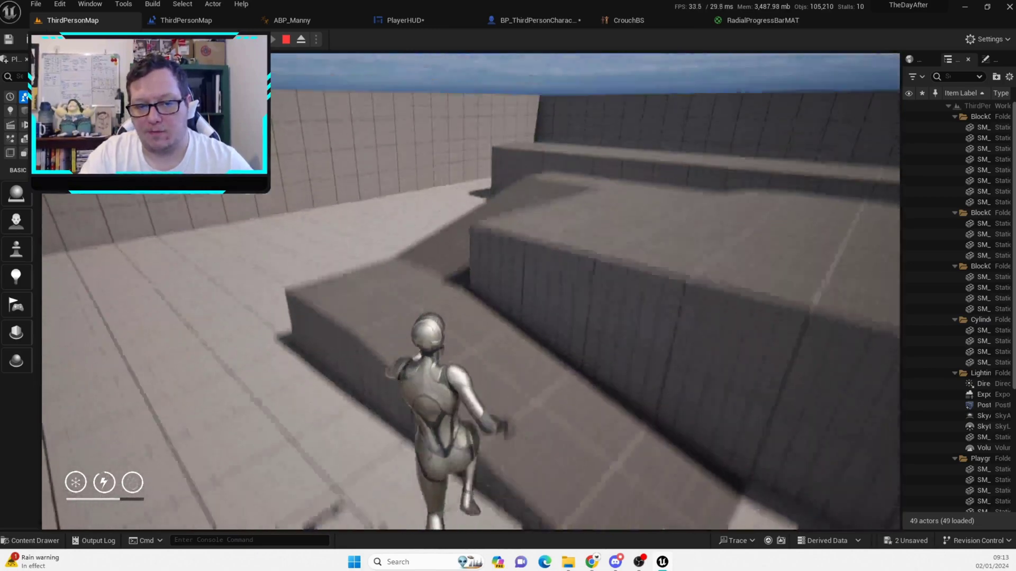
pyautogui.press('space')
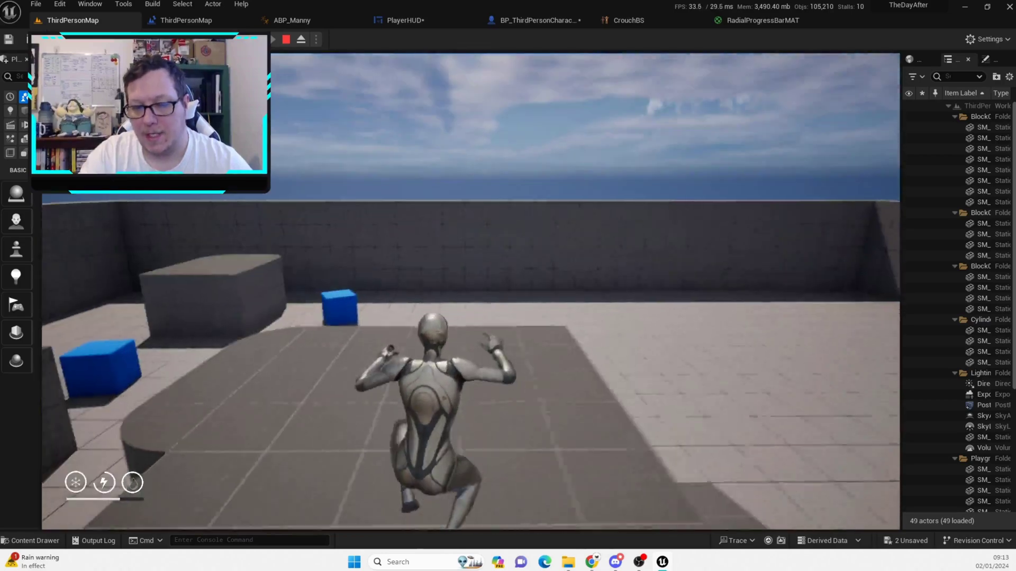
pyautogui.press('w')
pyautogui.press('w')
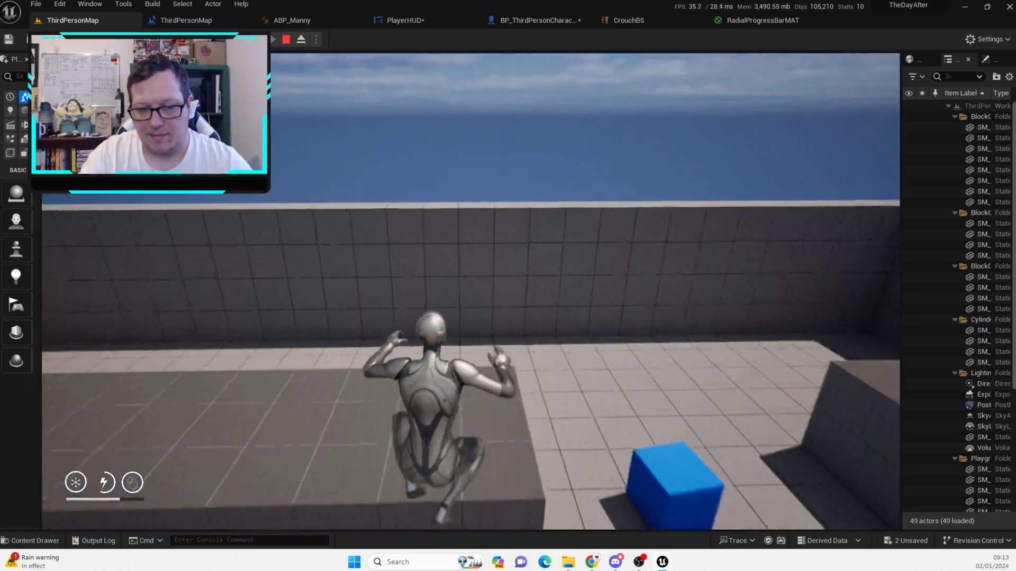
pyautogui.press('w')
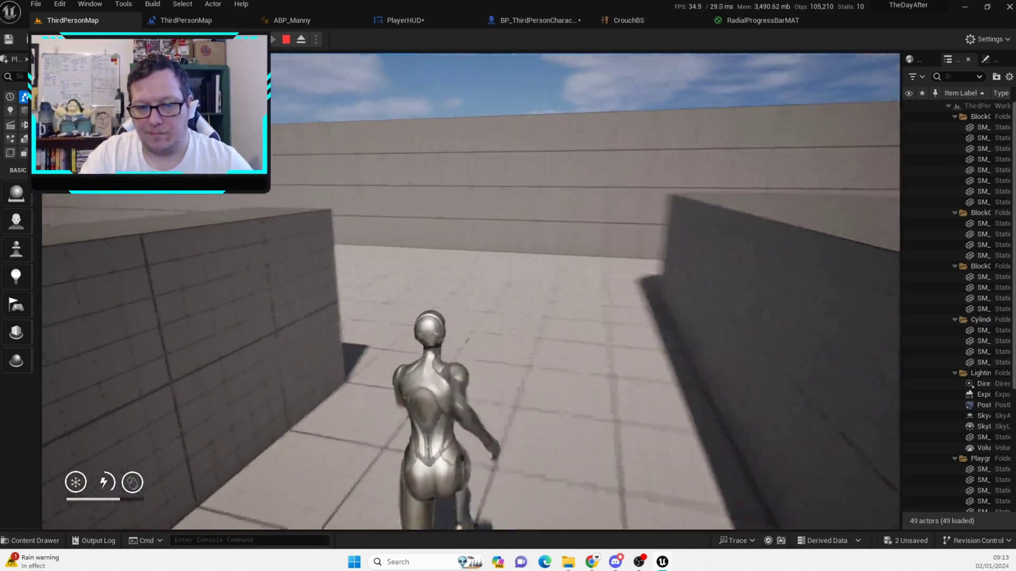
pyautogui.press('w')
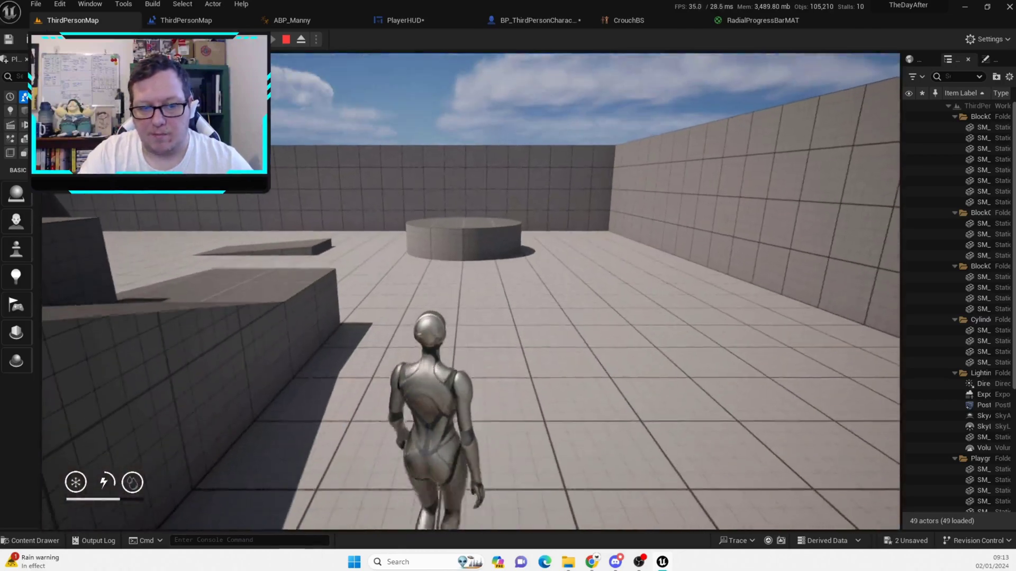
pyautogui.press('w')
pyautogui.press('space')
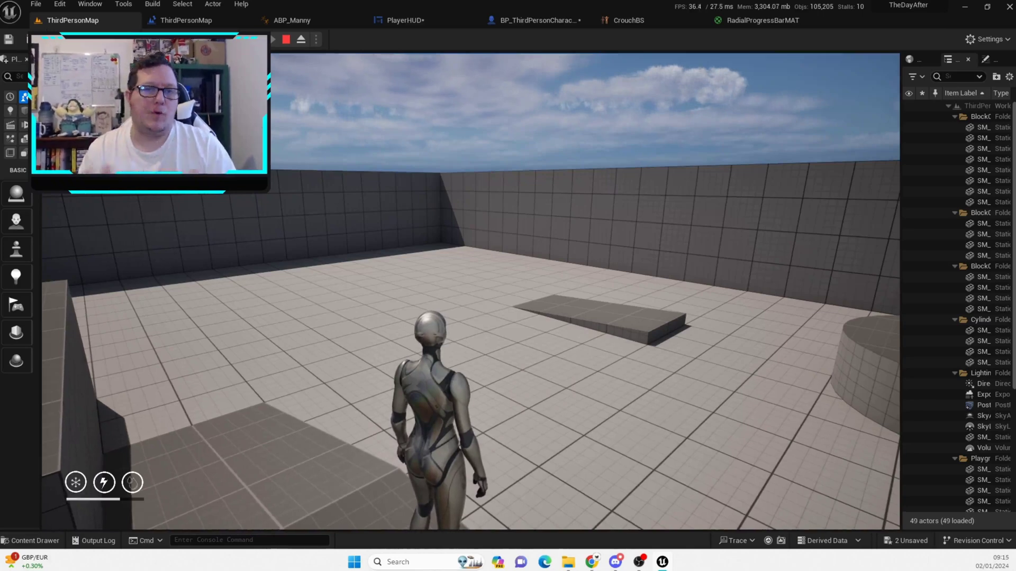
# Test crouching the character and moving it across the open floor.
pyautogui.press('c')
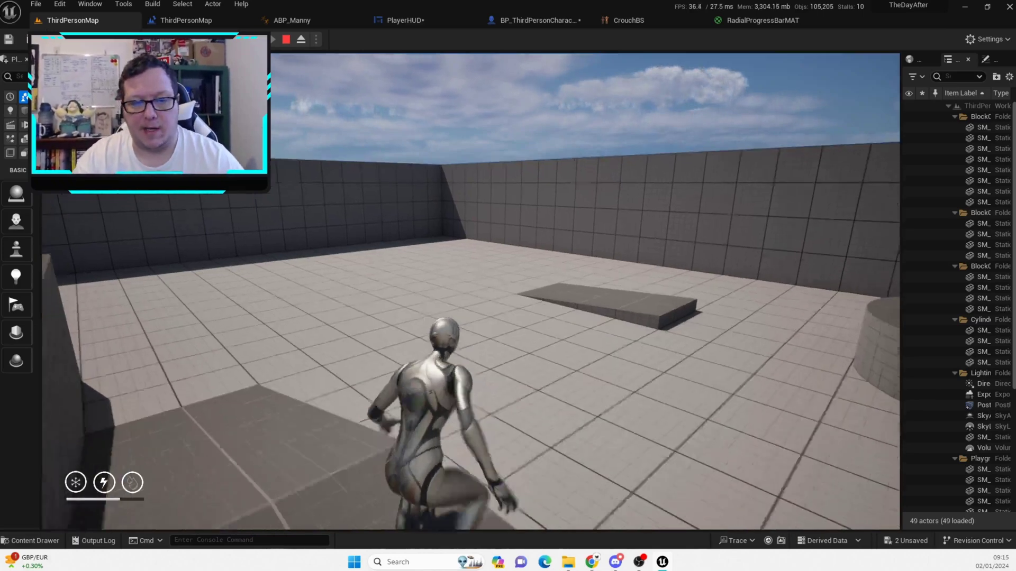
pyautogui.press('w')
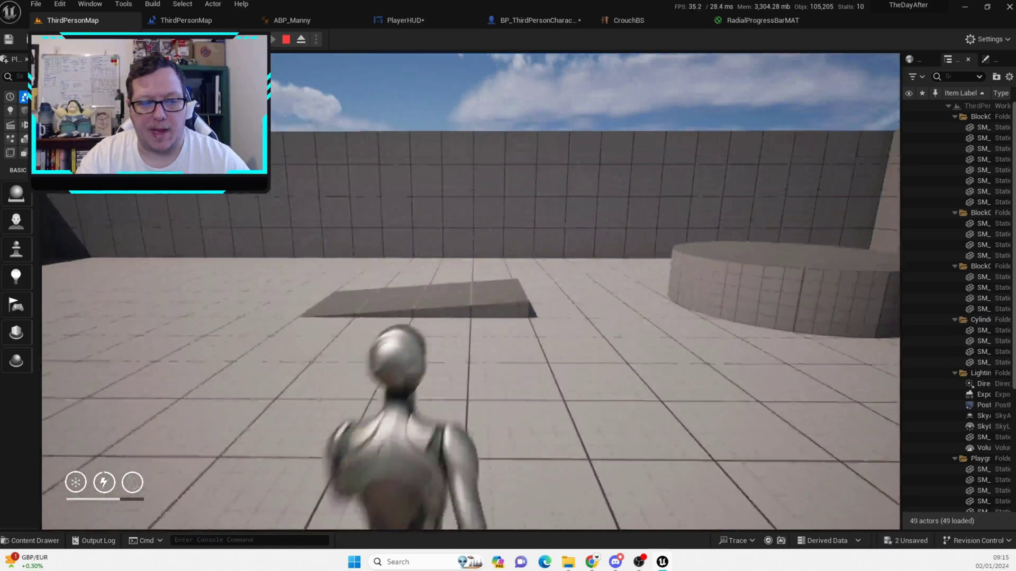
pyautogui.press('w')
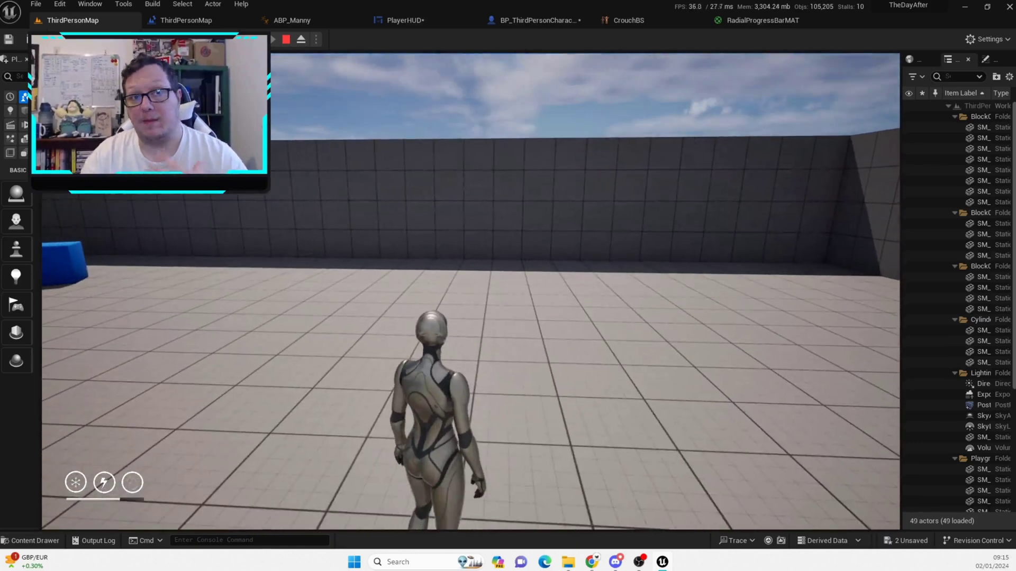